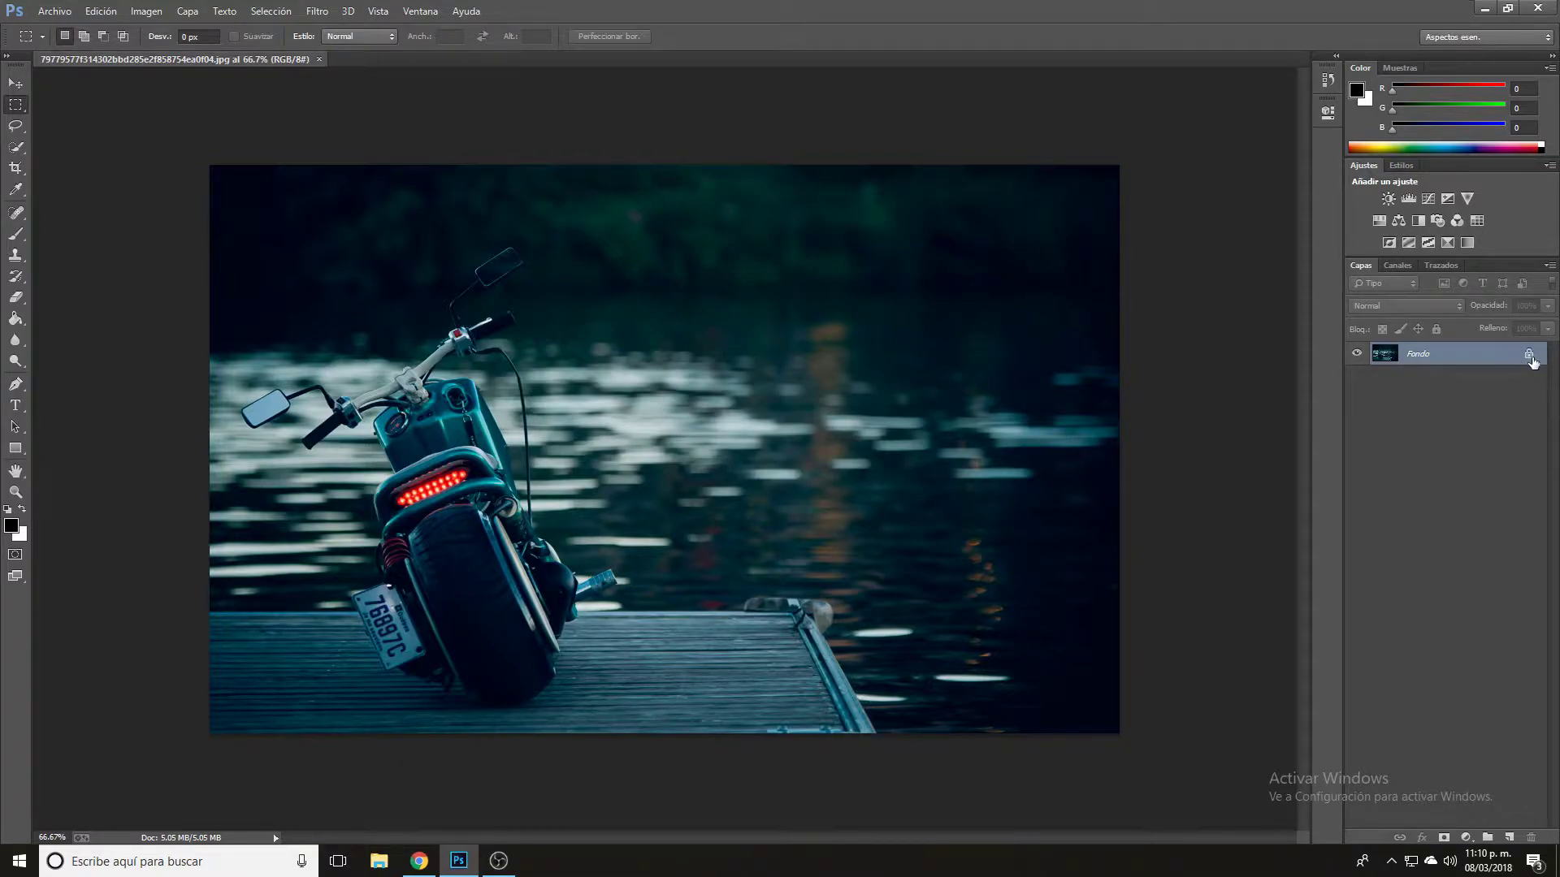
Convert the Fondo background into the editable layer Capa 0 and add an empty Capa 1 above it
{"action": "double_click", "coordinate": [1453, 357]}
{"action": "left_click", "coordinate": [938, 276]}
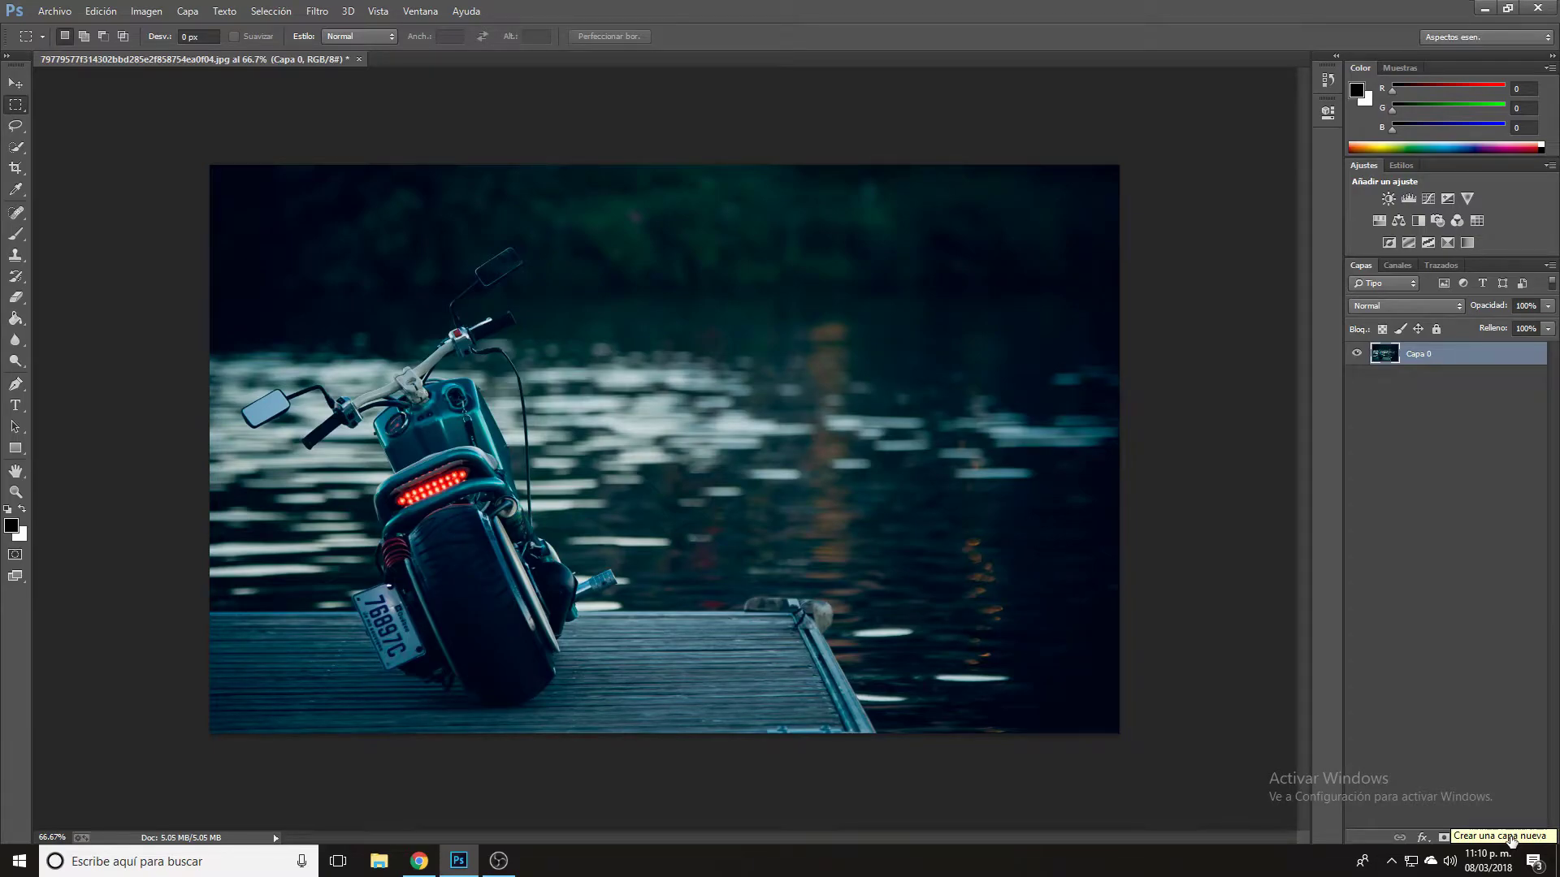
{"action": "left_click", "coordinate": [1509, 837]}
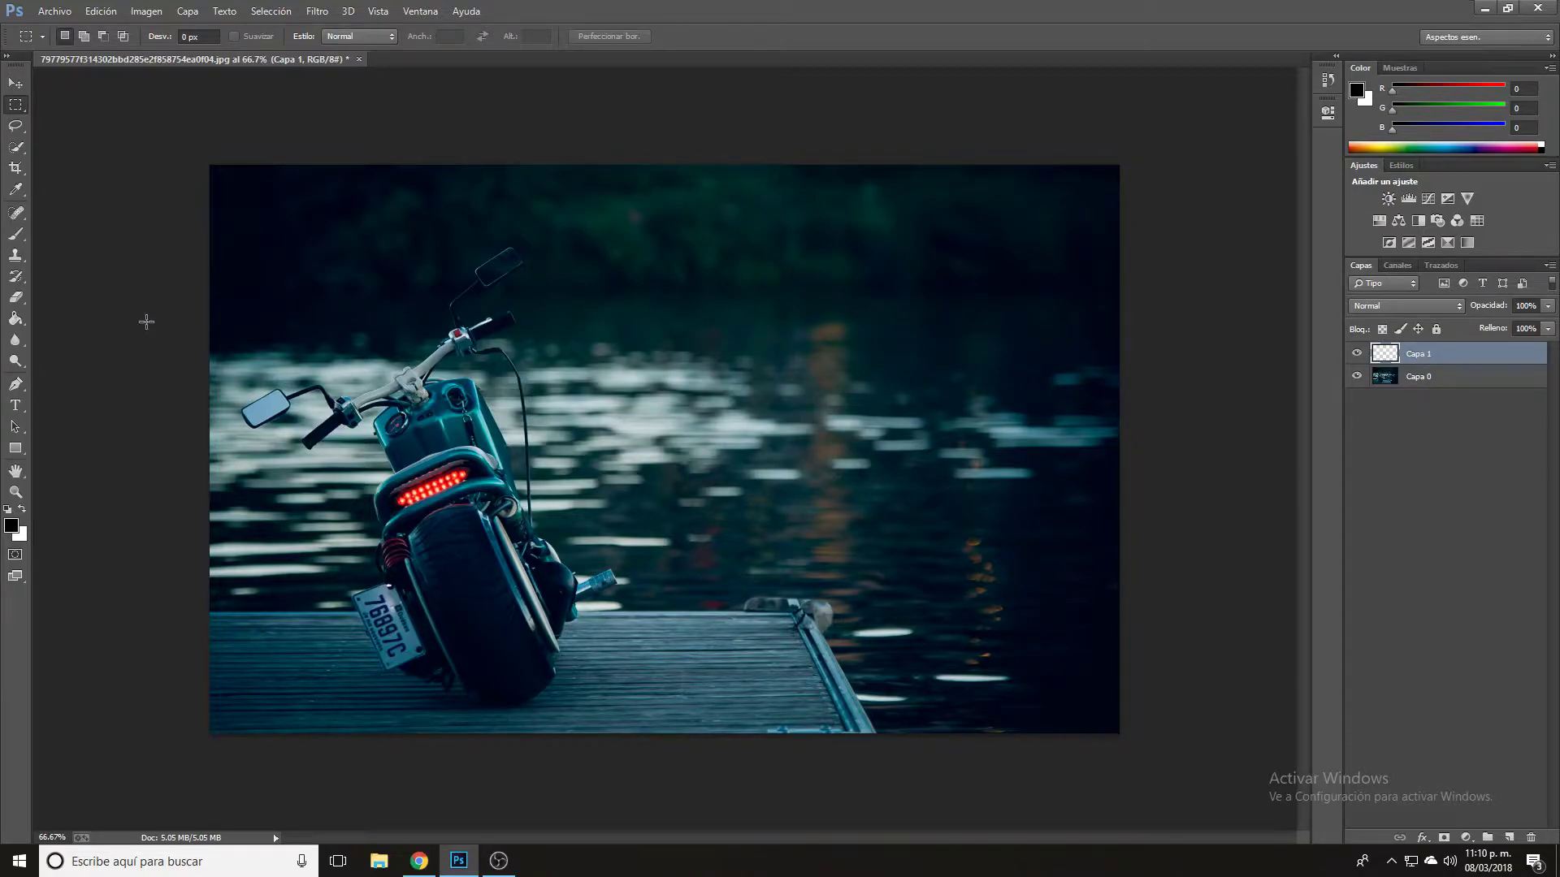
Fill Capa 1 entirely with black using the Paint Bucket tool
{"action": "left_click", "coordinate": [20, 322]}
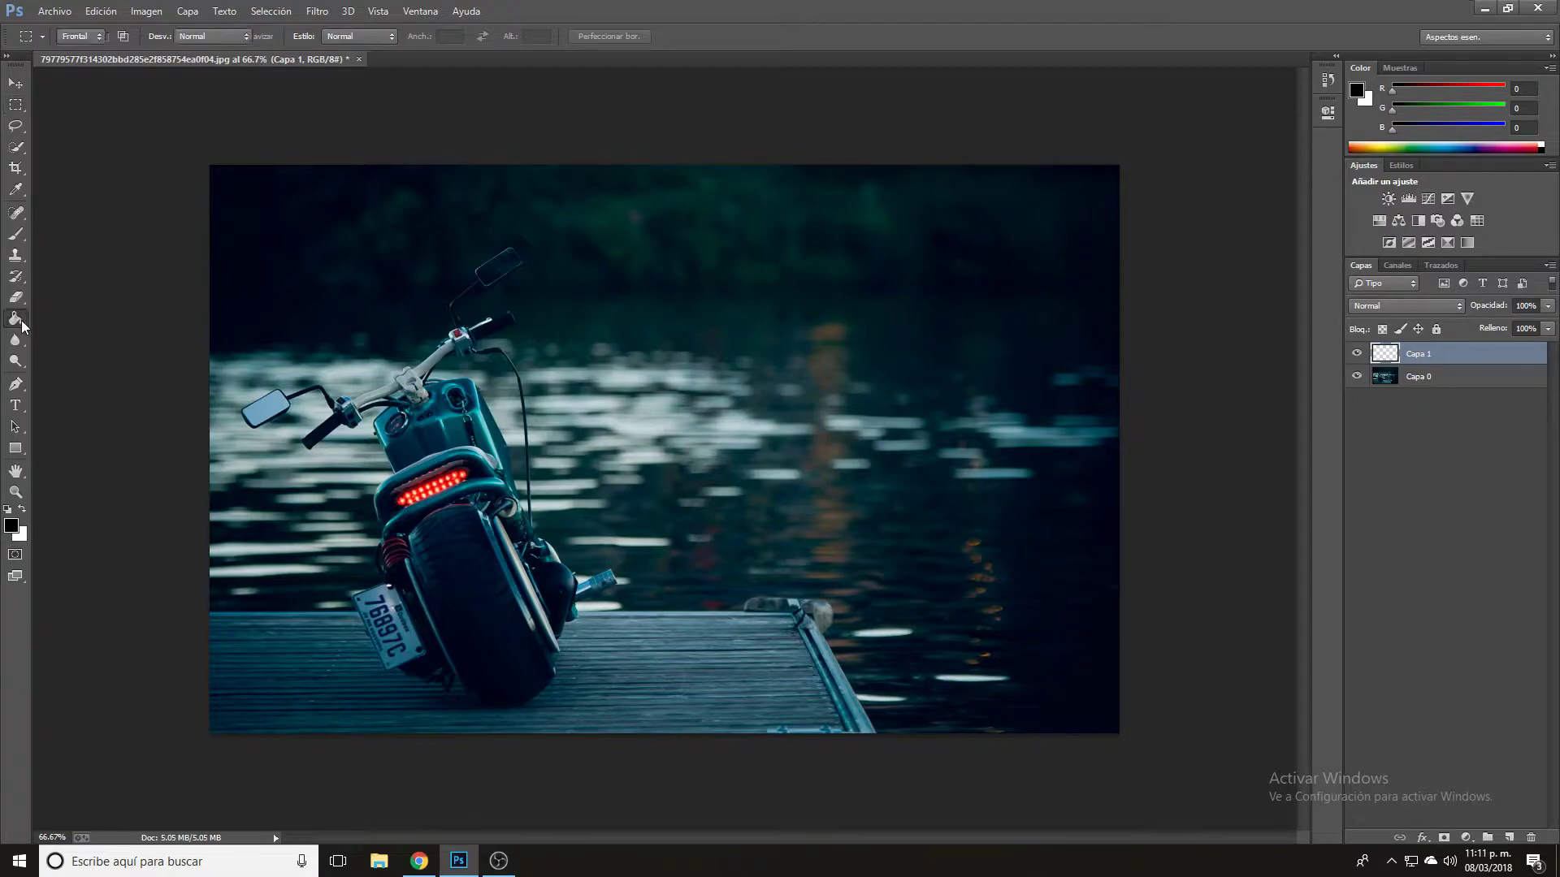
{"action": "right_click", "coordinate": [18, 323]}
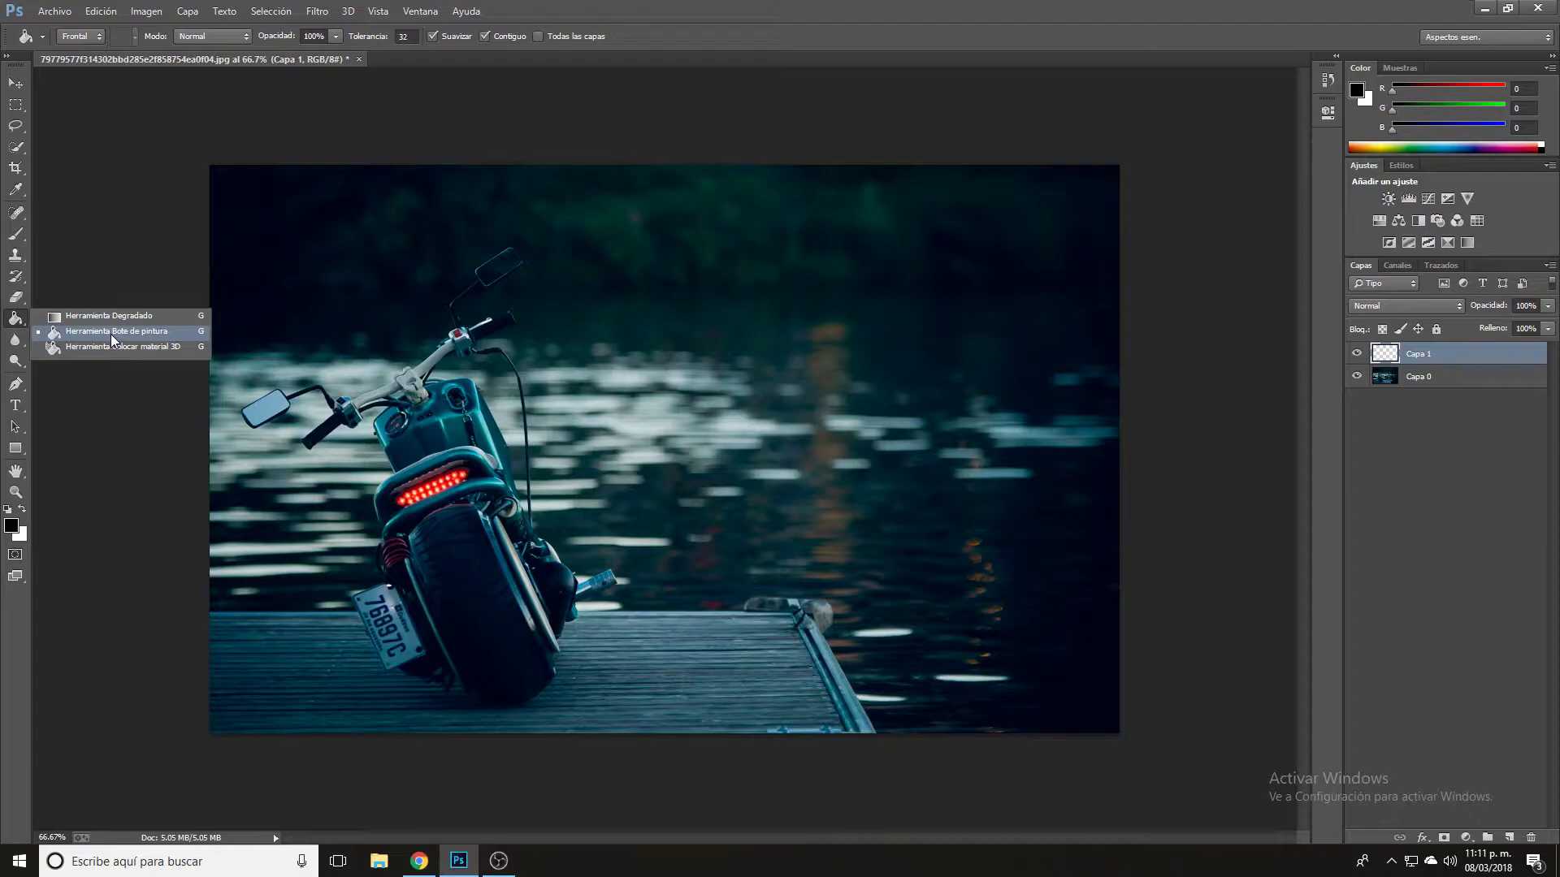
{"action": "left_click", "coordinate": [110, 334]}
{"action": "left_click", "coordinate": [11, 526]}
{"action": "left_click_drag", "start_coordinate": [636, 330], "coordinate": [517, 529]}
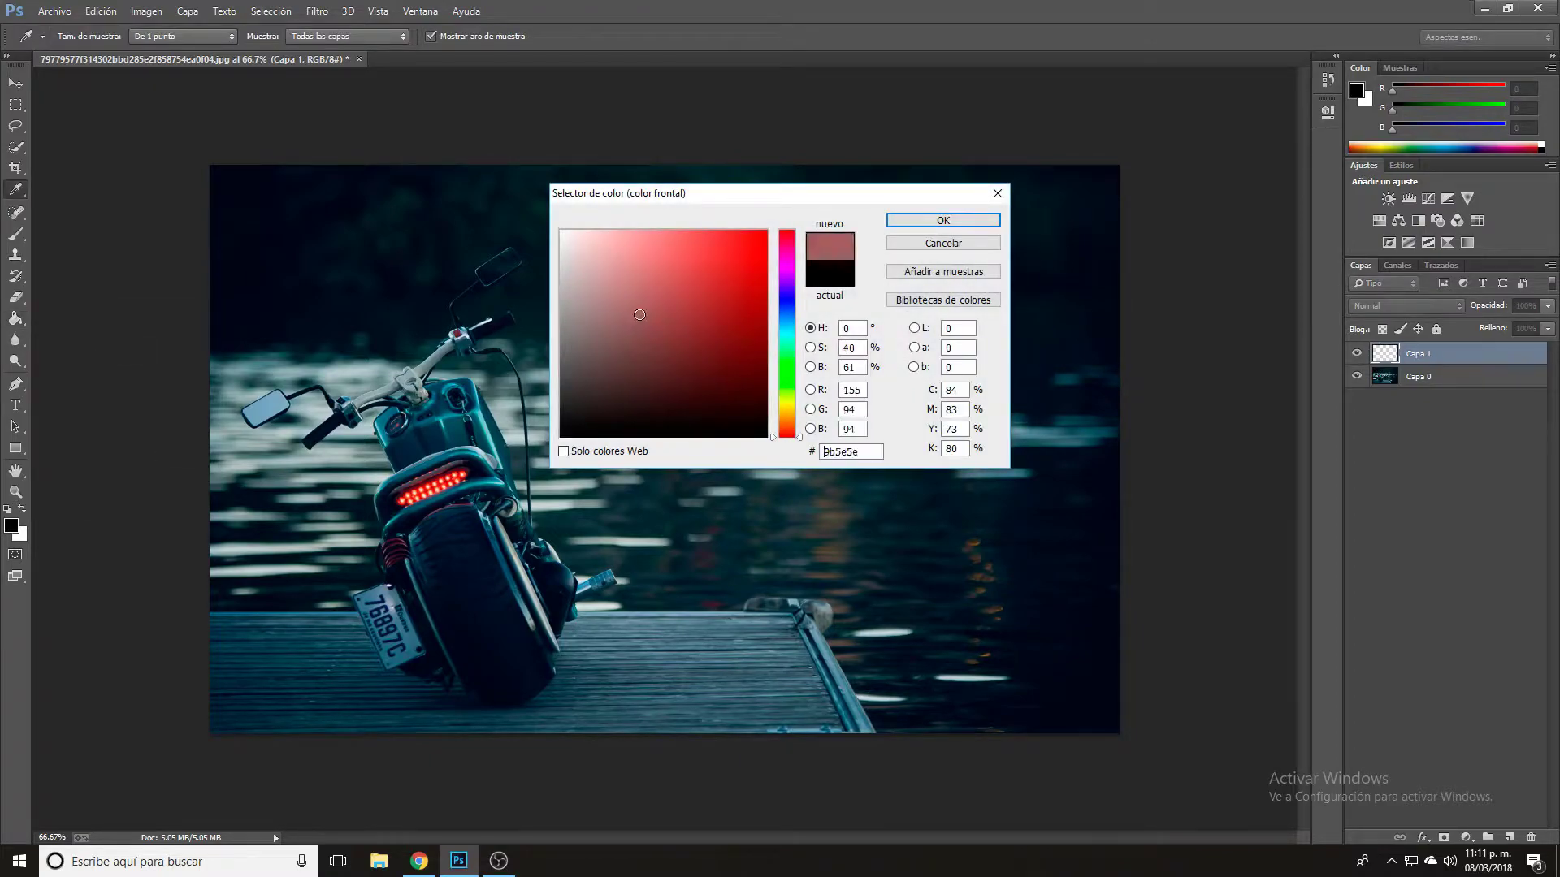
{"action": "left_click", "coordinate": [942, 220]}
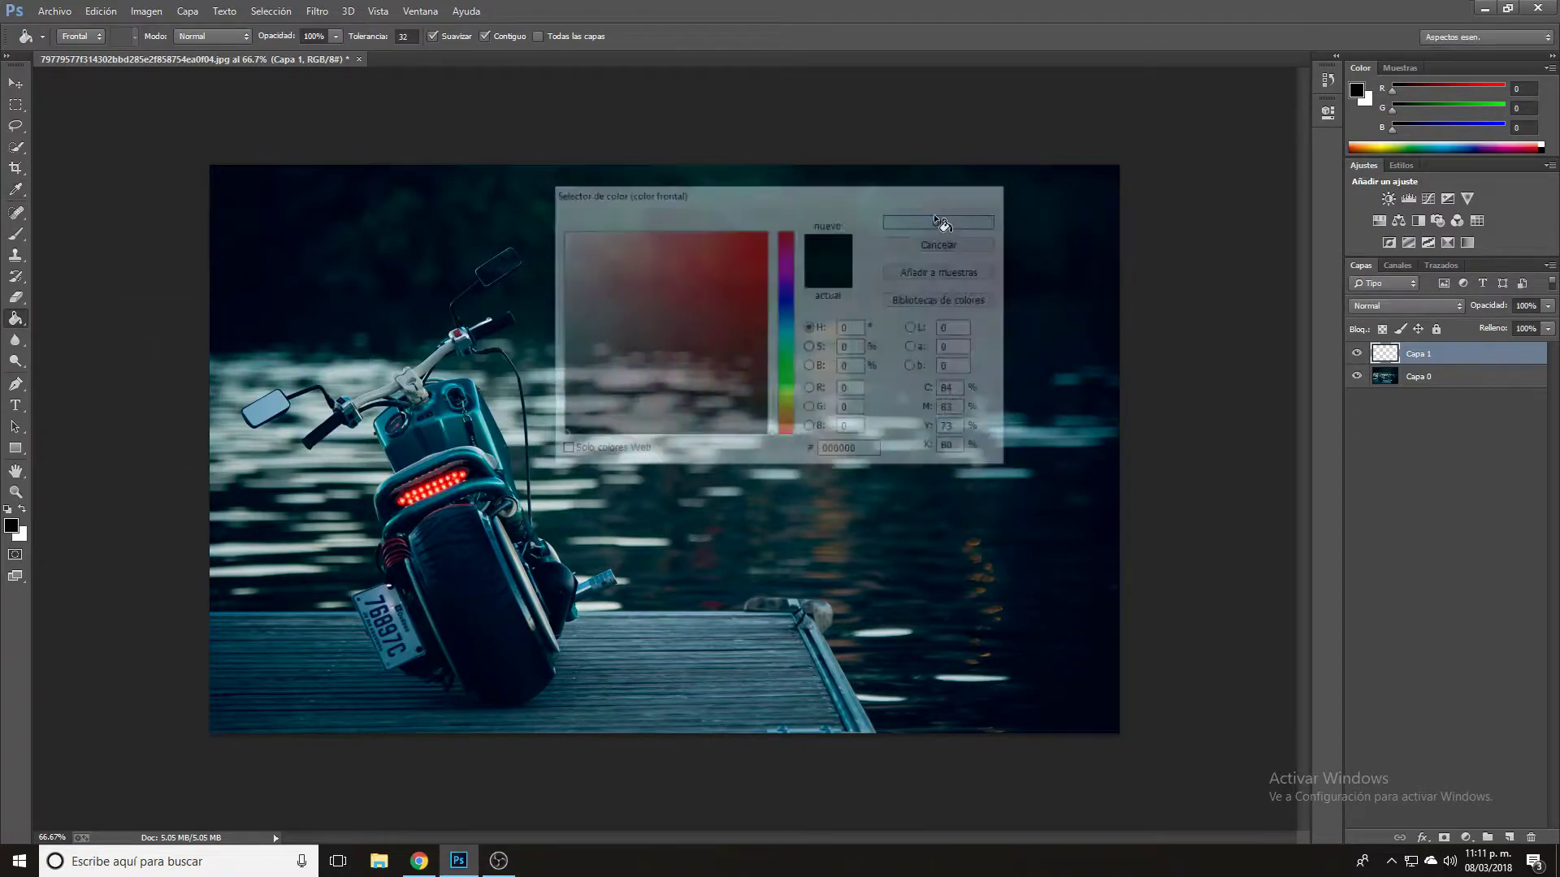
{"action": "left_click", "coordinate": [727, 420]}
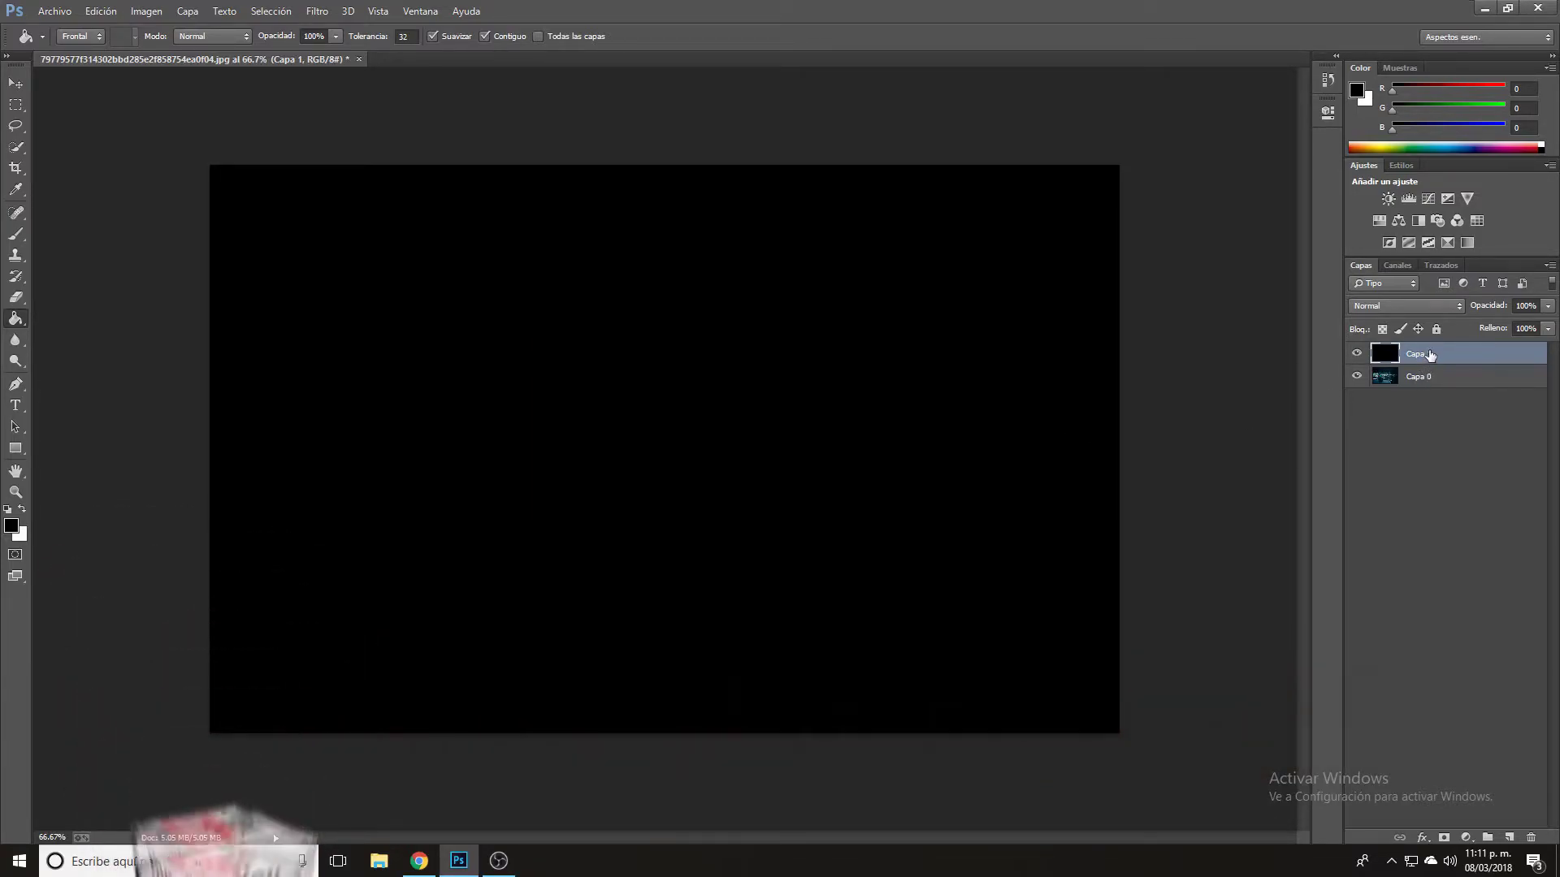
Apply the Filtro > Interpretar > Fibras texture to Capa 1 with Varianza 50 and Intensidad 11
{"action": "left_click", "coordinate": [326, 12]}
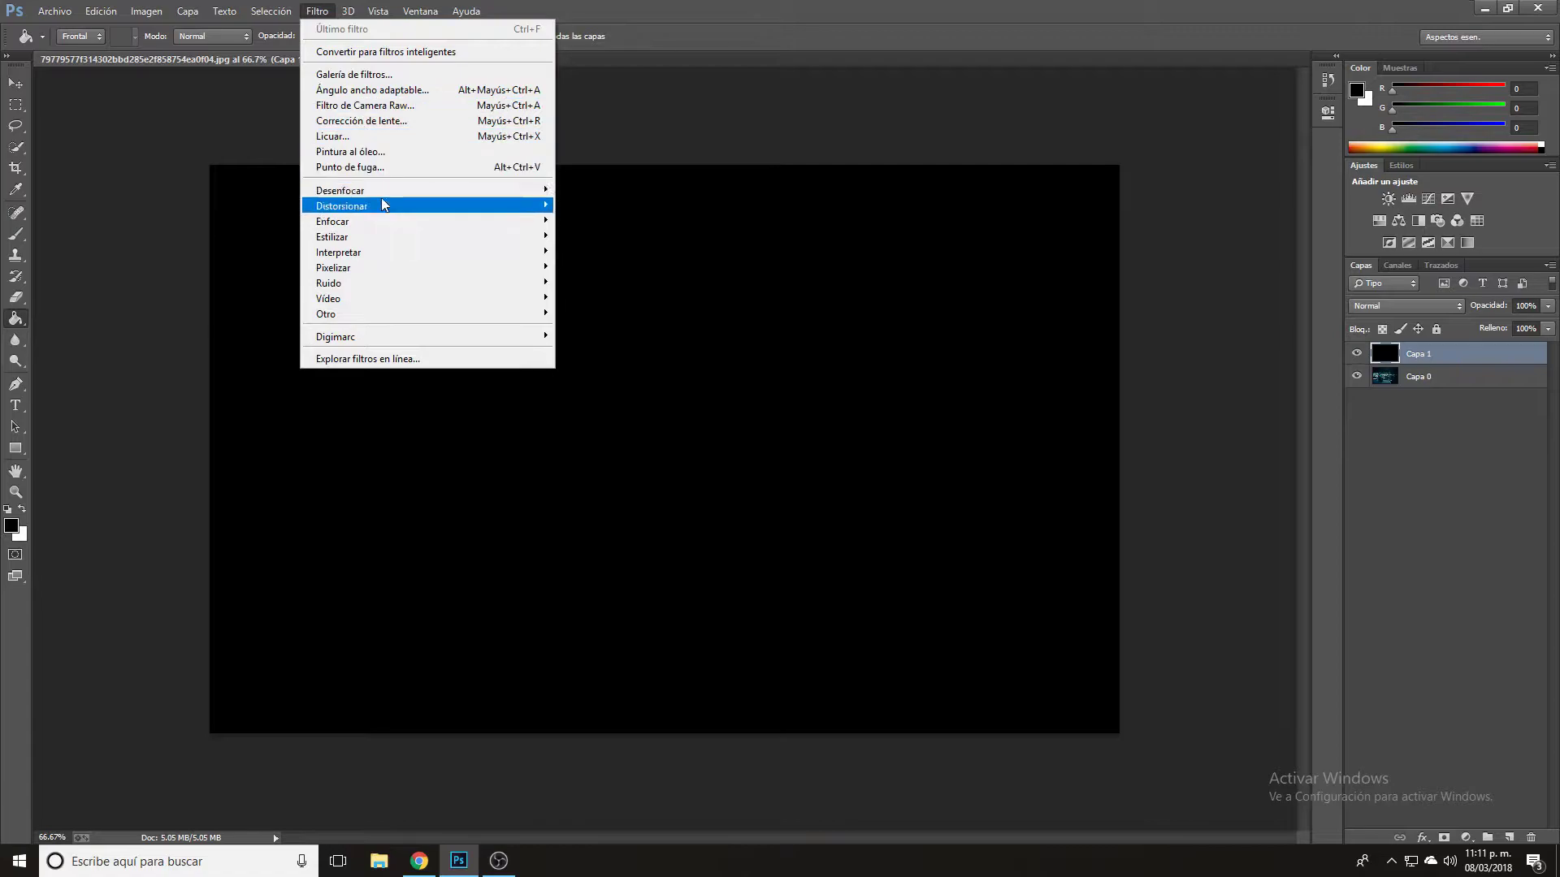
{"action": "mouse_move", "coordinate": [366, 251]}
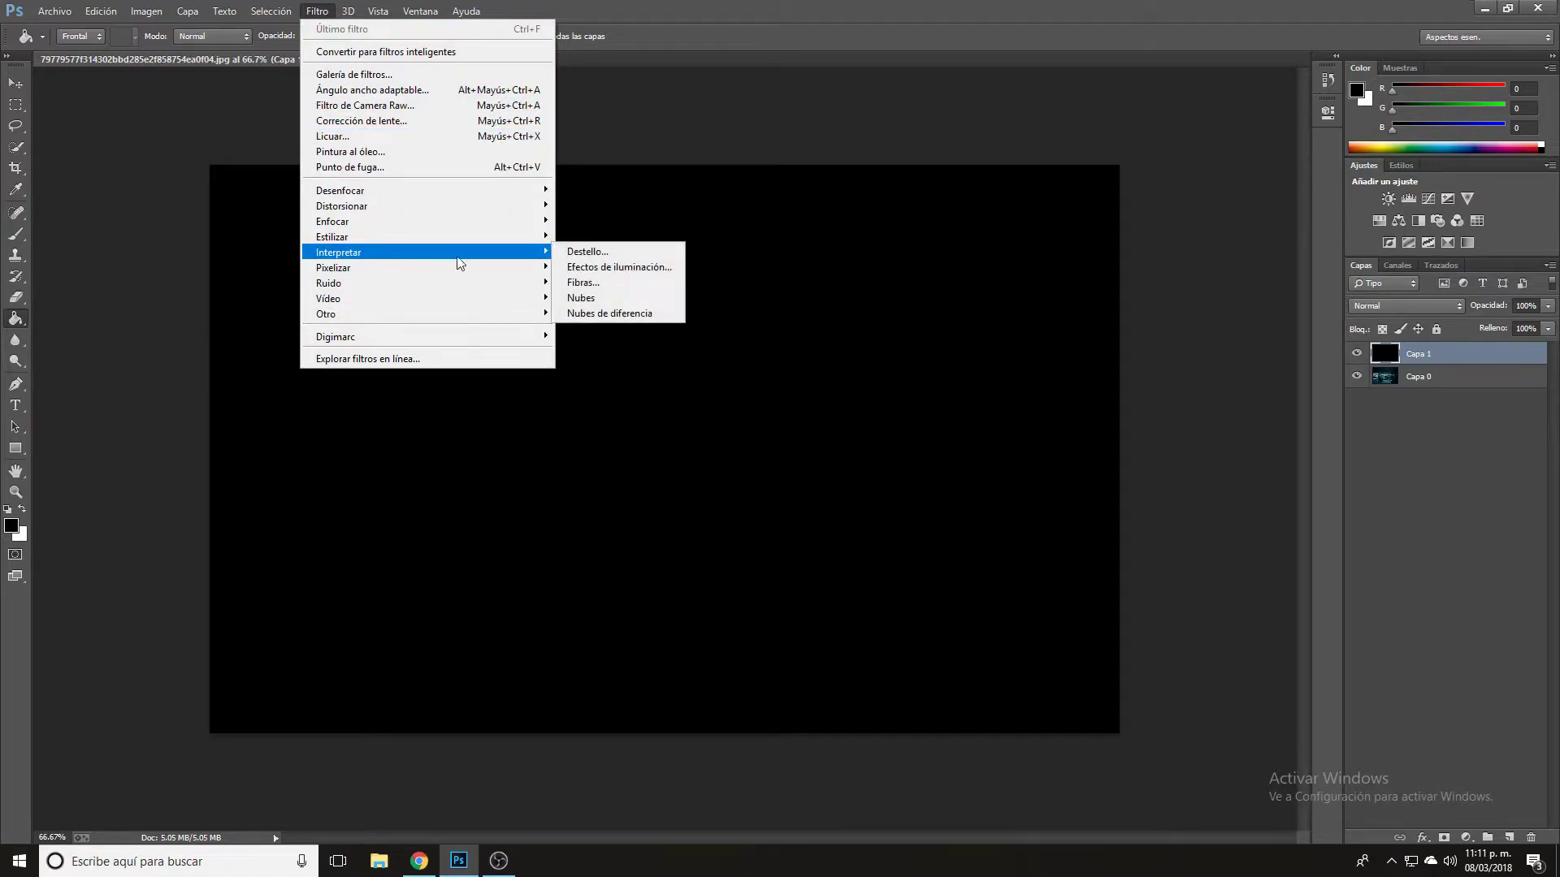
{"action": "left_click", "coordinate": [597, 282]}
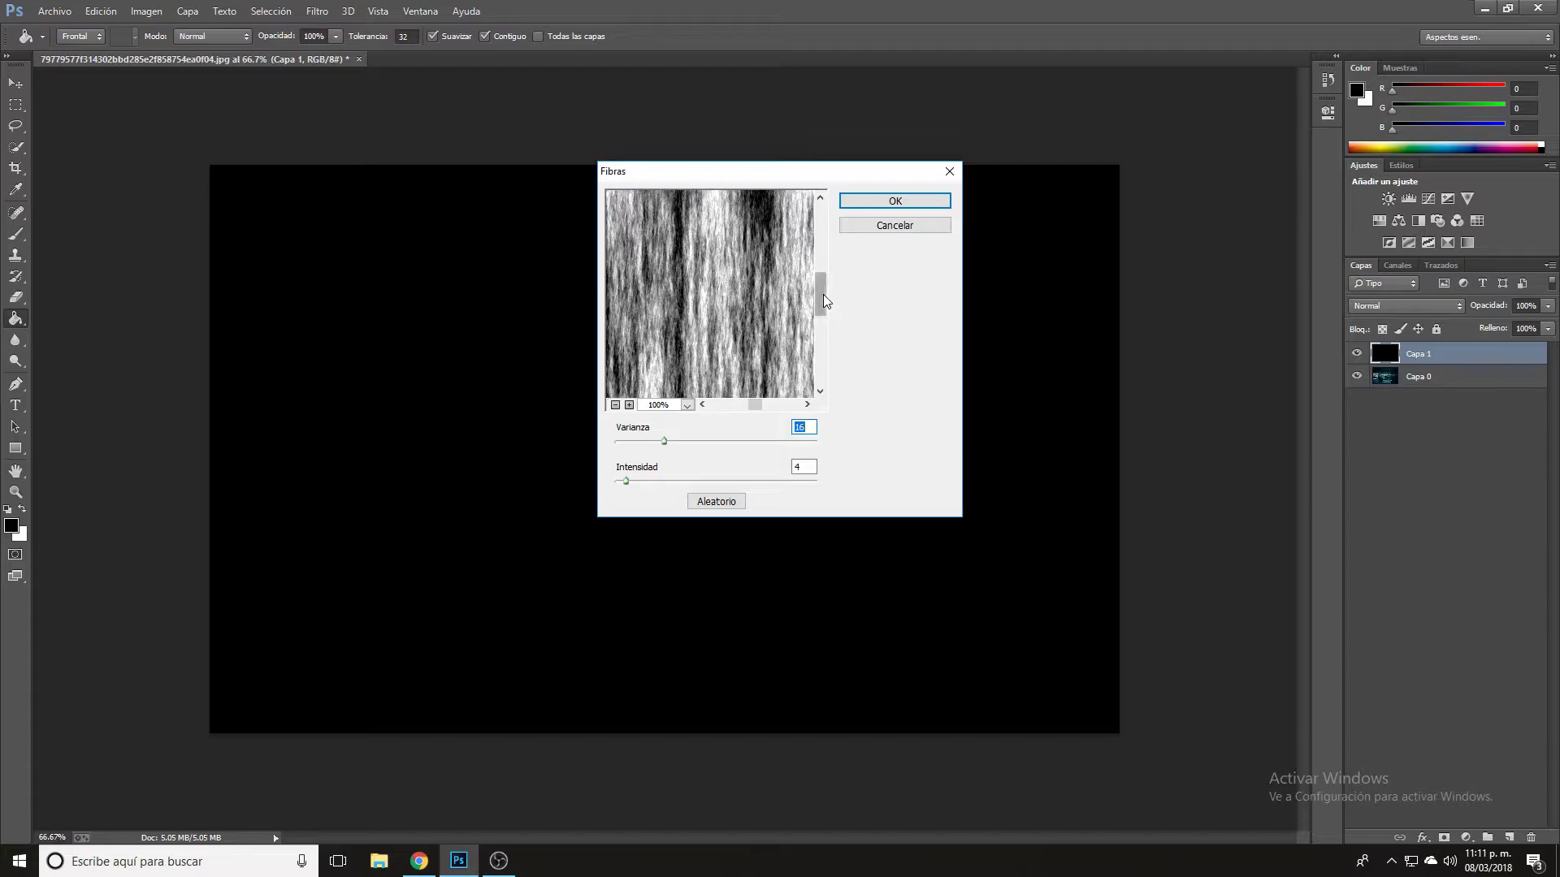
{"action": "left_click_drag", "start_coordinate": [821, 294], "coordinate": [821, 332]}
{"action": "left_click_drag", "start_coordinate": [755, 405], "coordinate": [717, 405]}
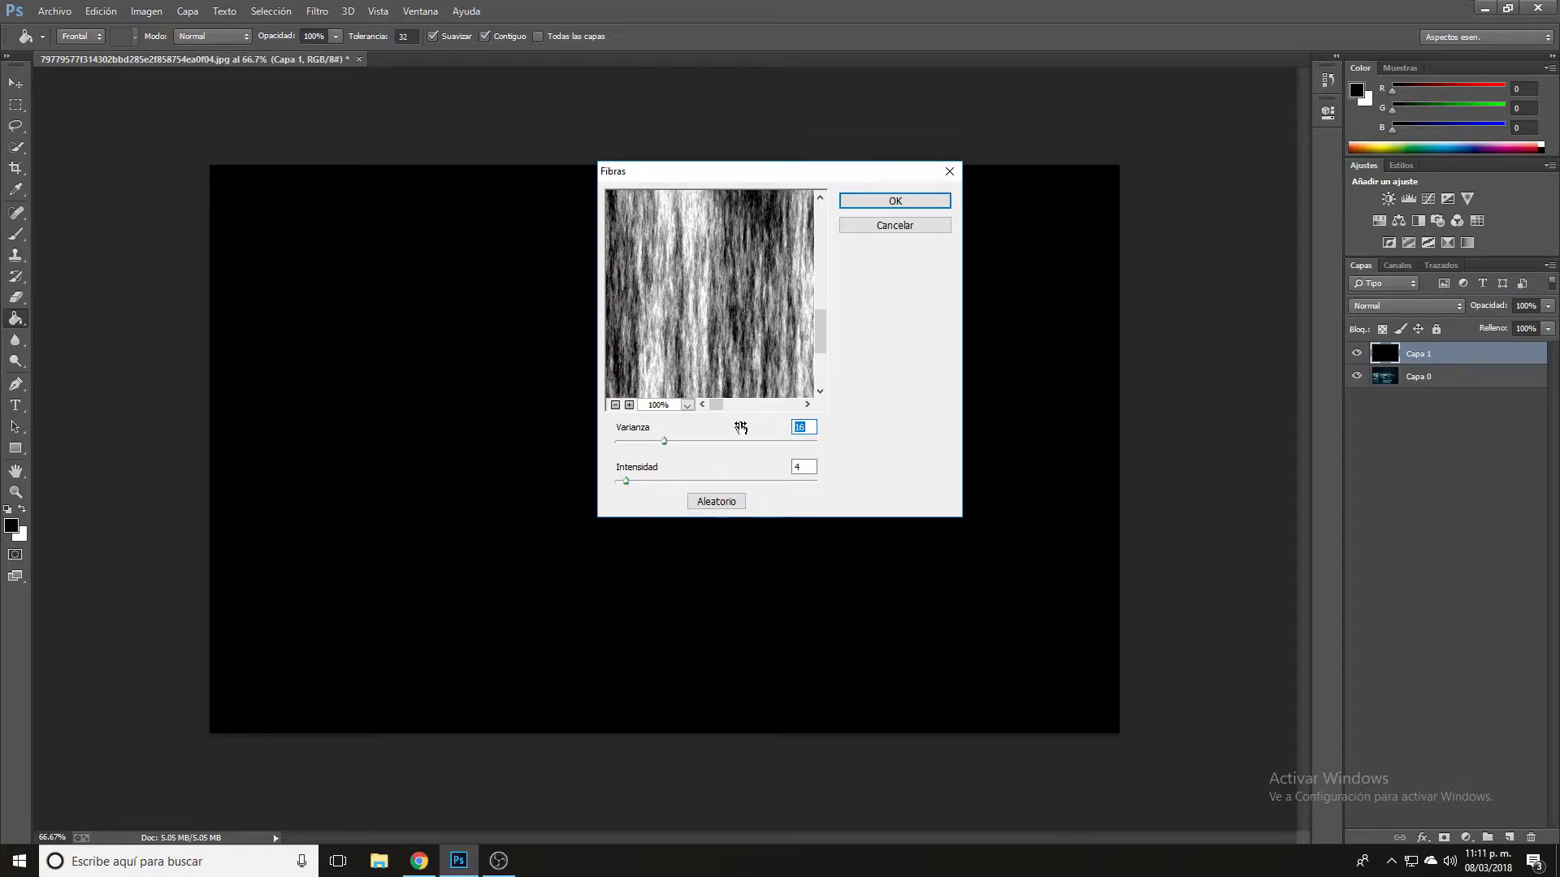
{"action": "type", "text": "50"}
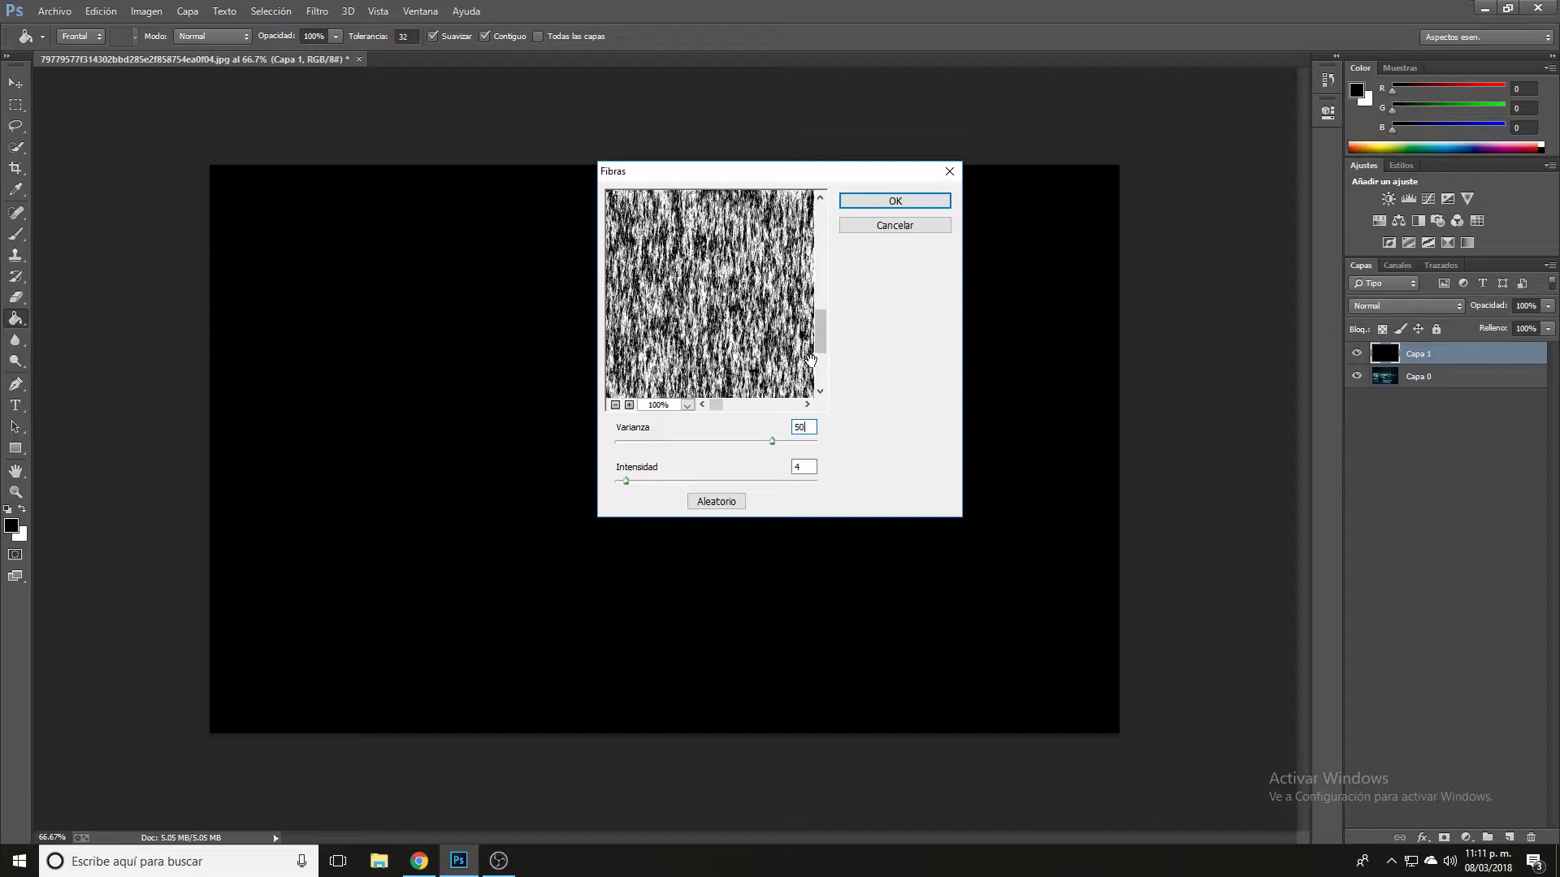
{"action": "left_click_drag", "start_coordinate": [718, 405], "coordinate": [739, 414]}
{"action": "left_click_drag", "start_coordinate": [626, 482], "coordinate": [653, 487]}
{"action": "left_click", "coordinate": [810, 467]}
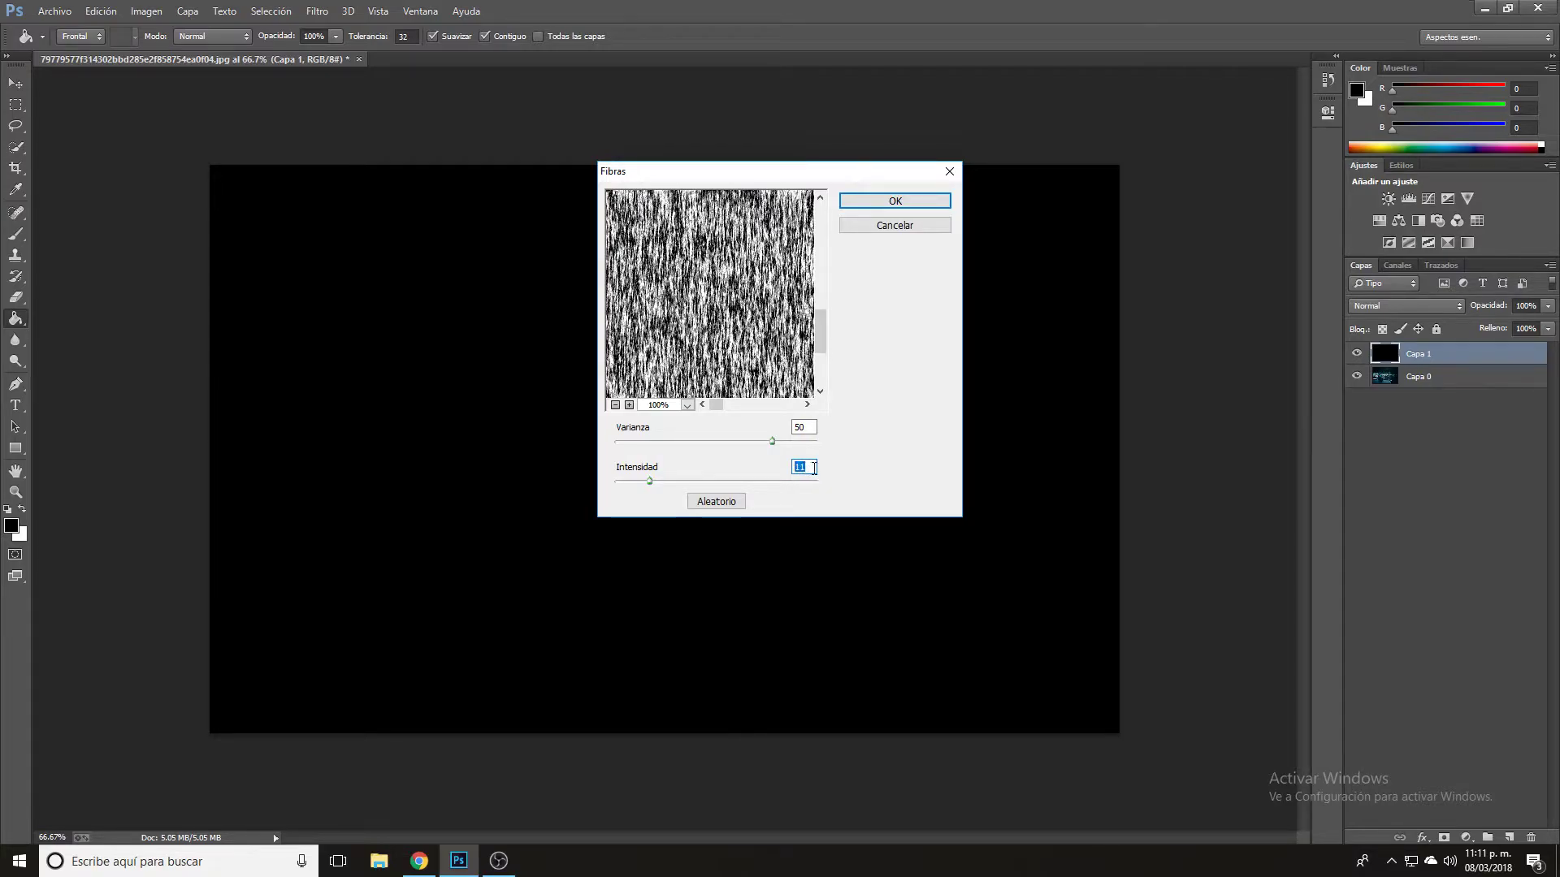
{"action": "left_click", "coordinate": [902, 200]}
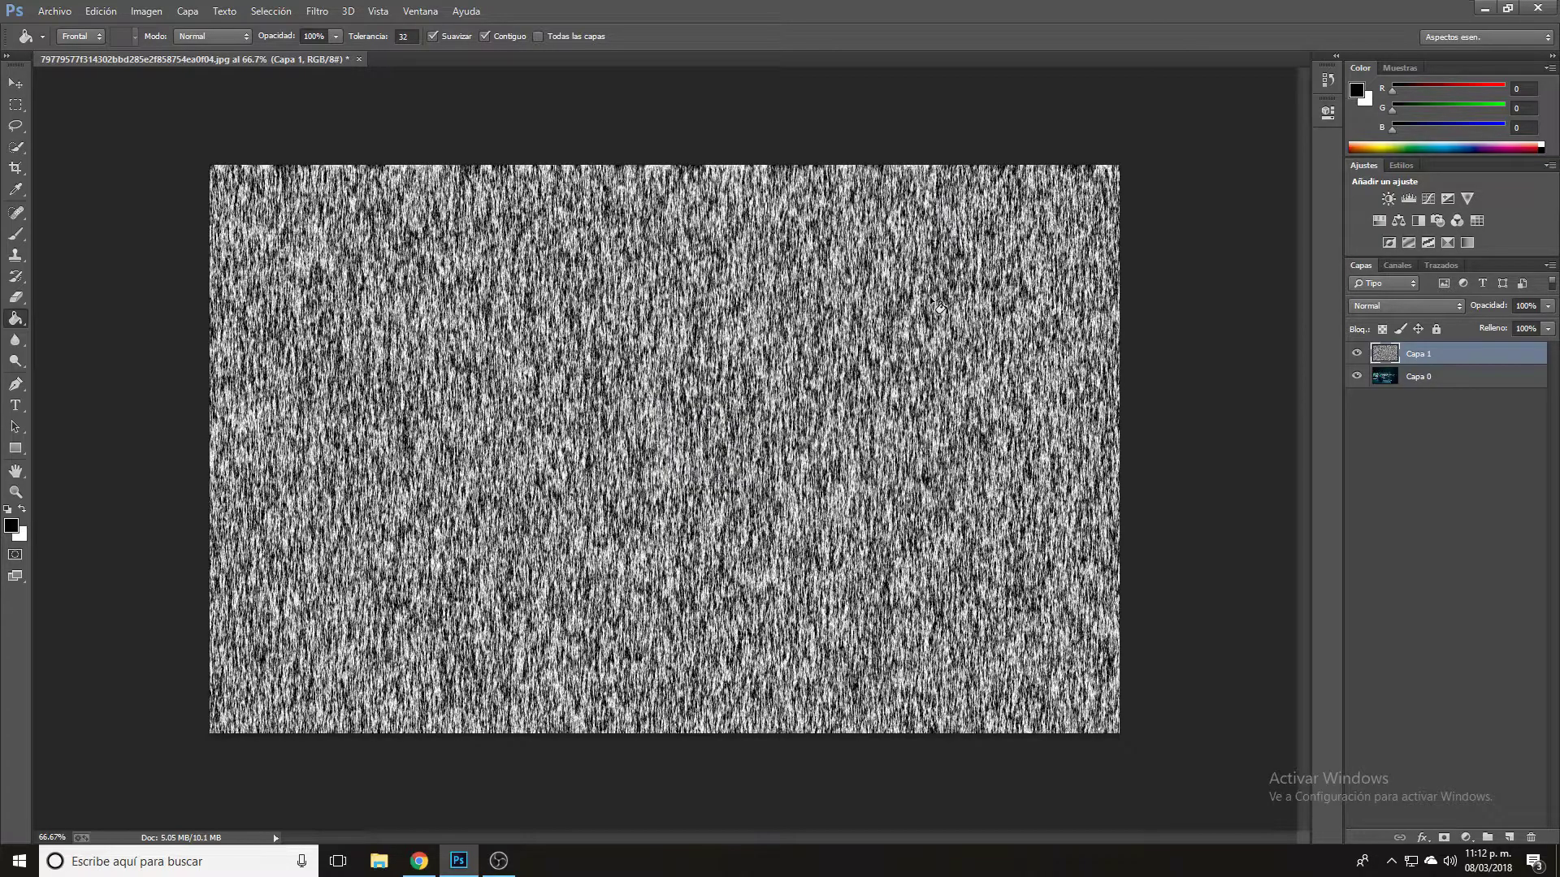
Set Capa 1's Opacidad to 15%
{"action": "left_click", "coordinate": [1547, 307]}
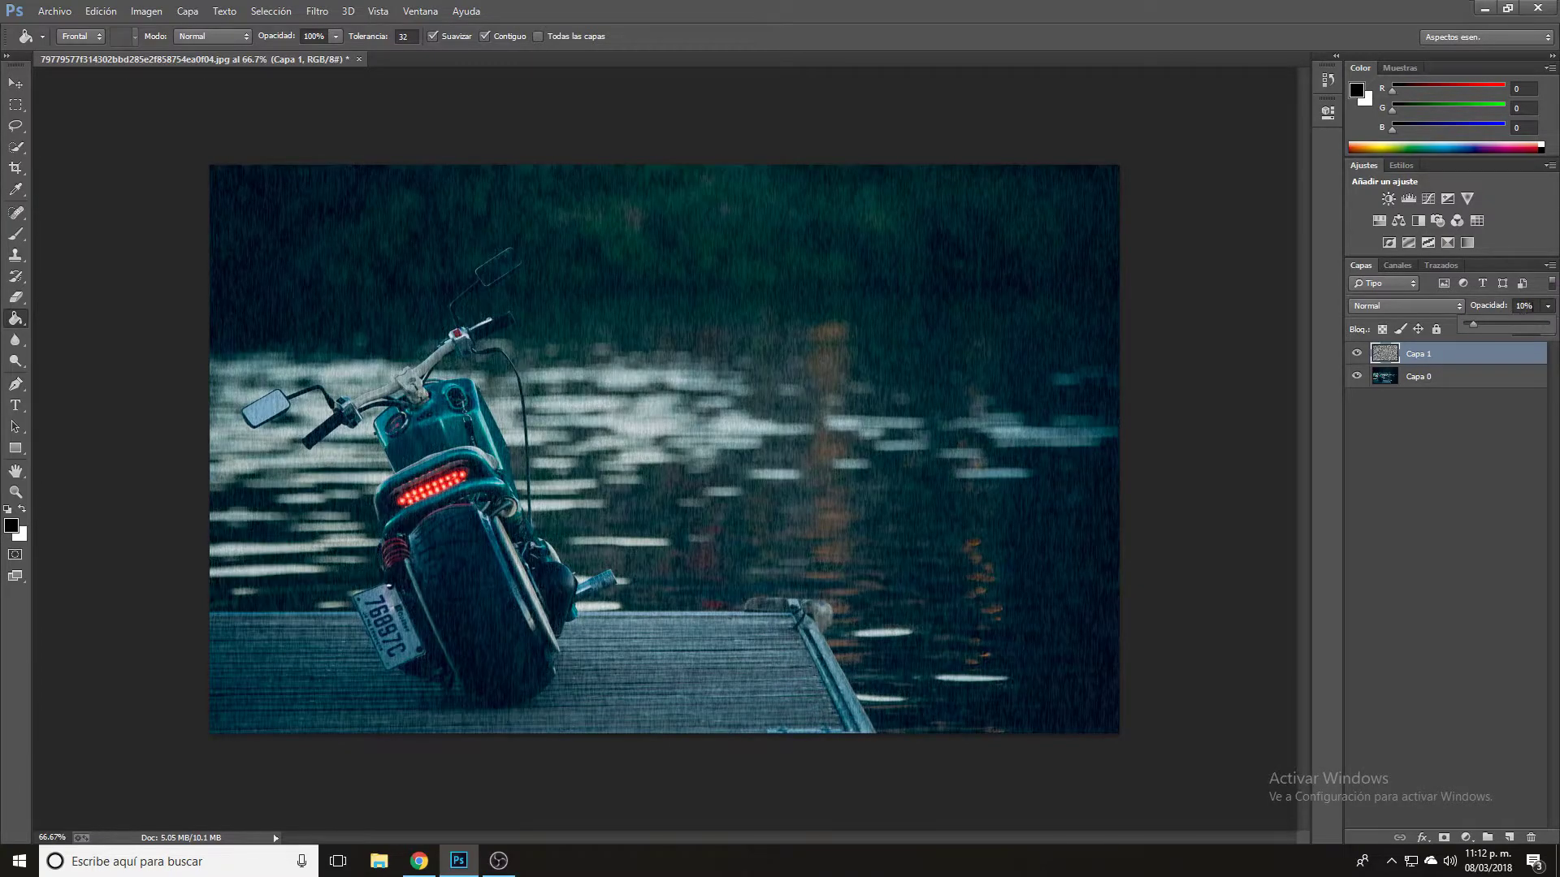
{"action": "left_click", "coordinate": [1532, 306]}
{"action": "type", "text": "1"}
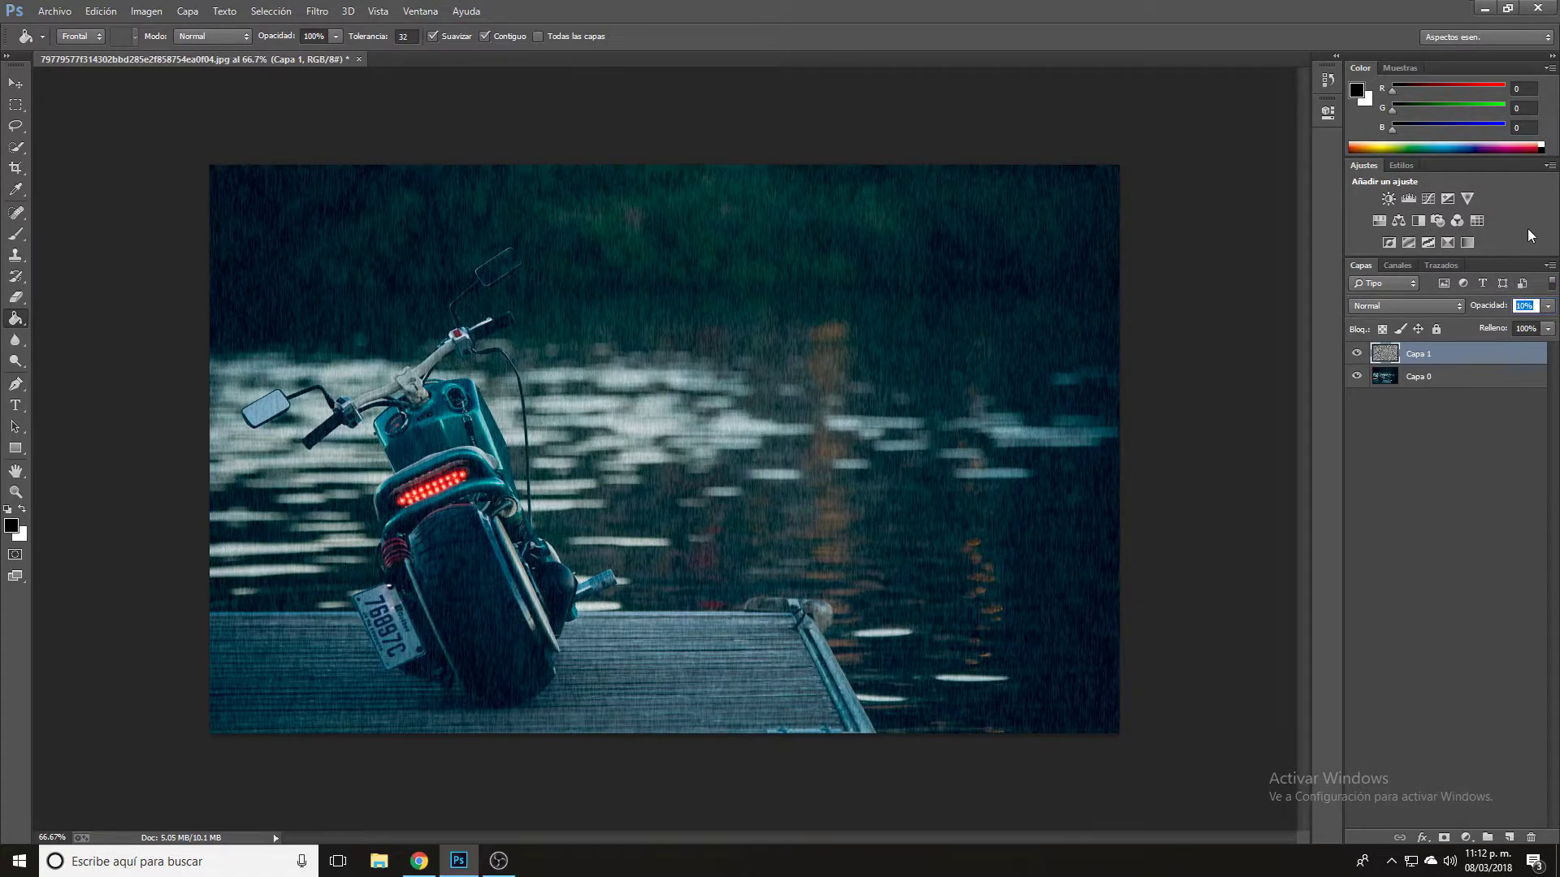
{"action": "type", "text": "5"}
{"action": "key", "text": "Return"}
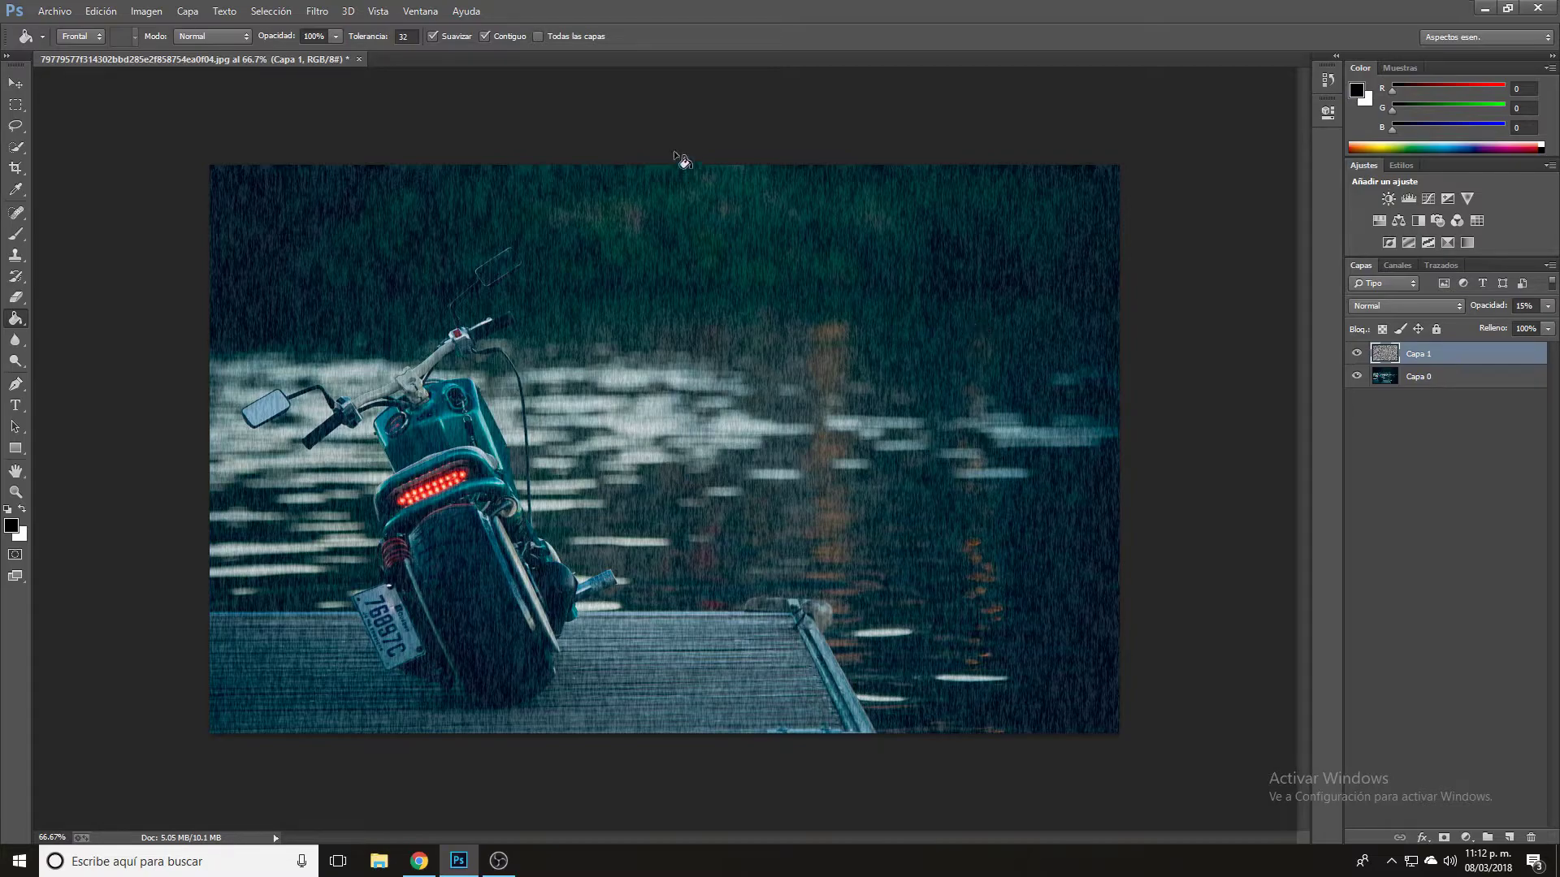
Open Desenfoque de movimiento and set the blur Ángulo to a 67° diagonal
{"action": "left_click", "coordinate": [329, 14]}
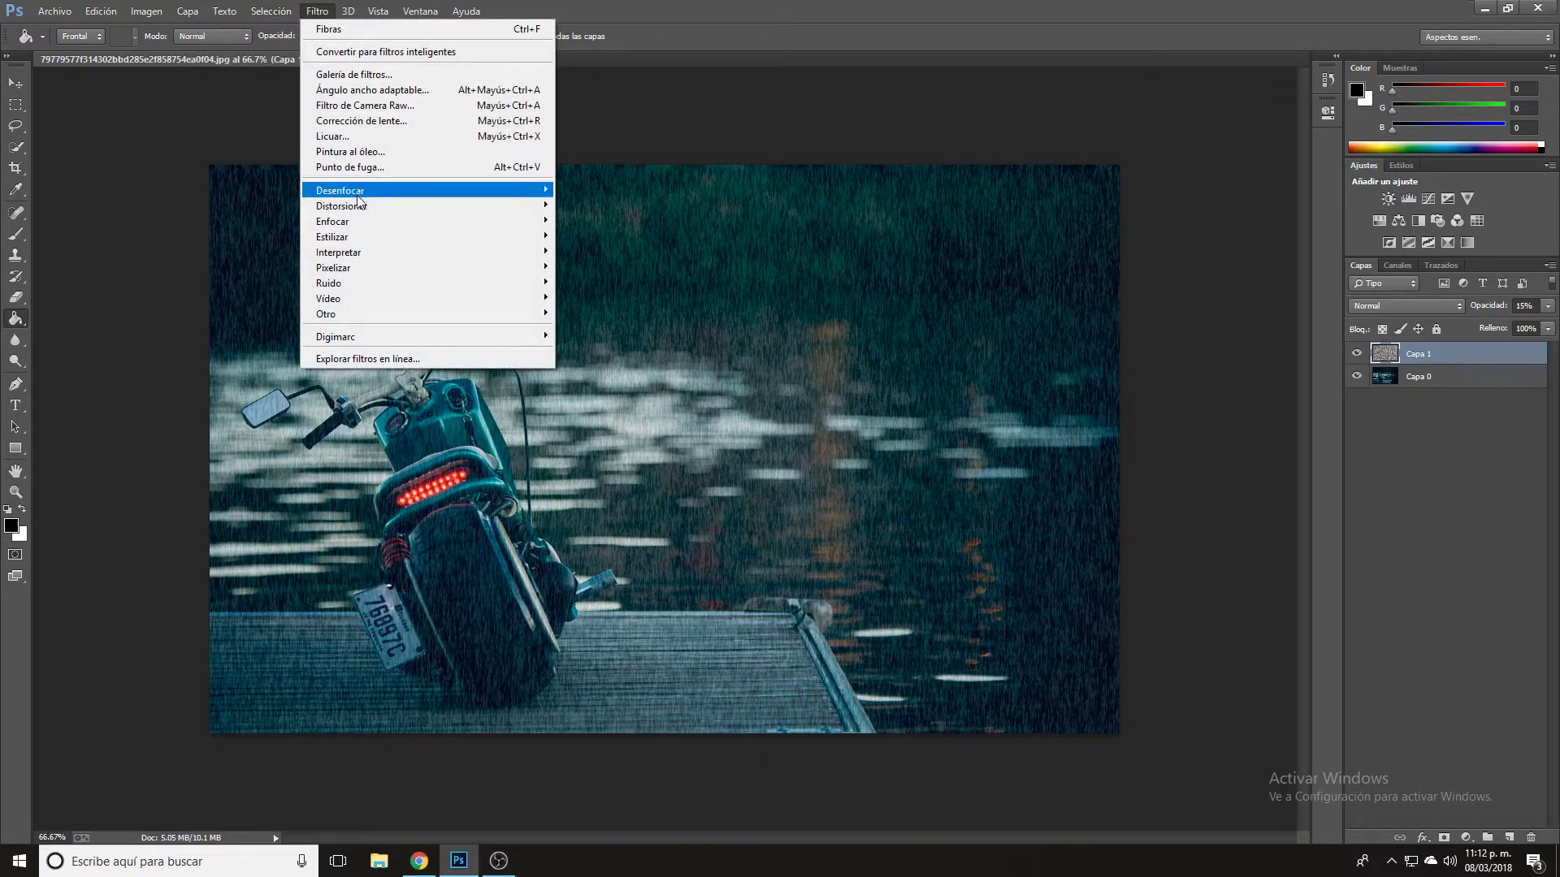
{"action": "mouse_move", "coordinate": [366, 190]}
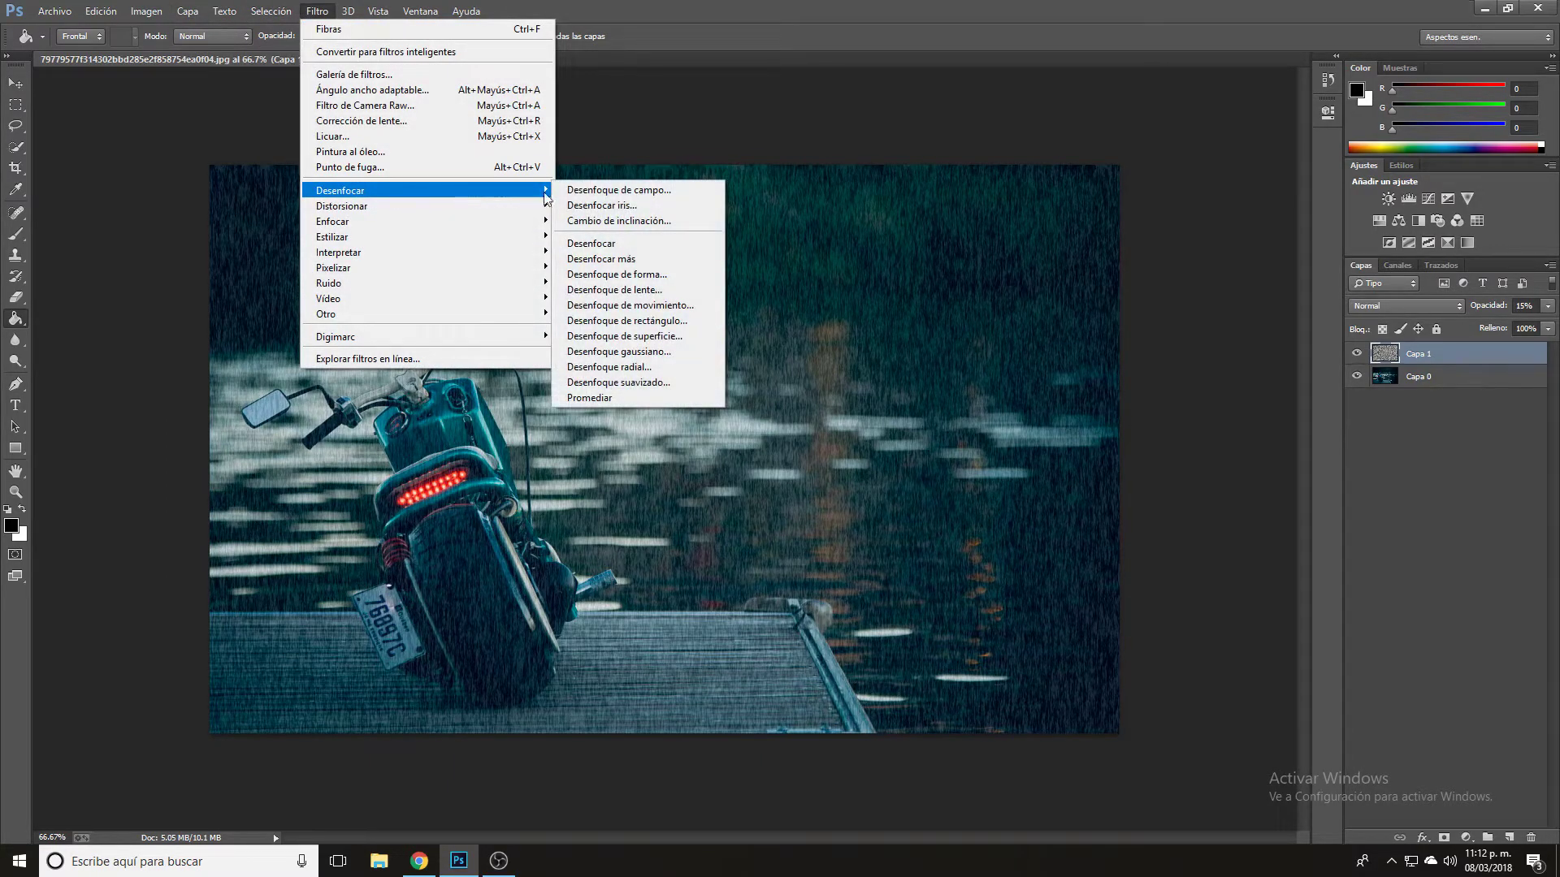
{"action": "left_click", "coordinate": [659, 308]}
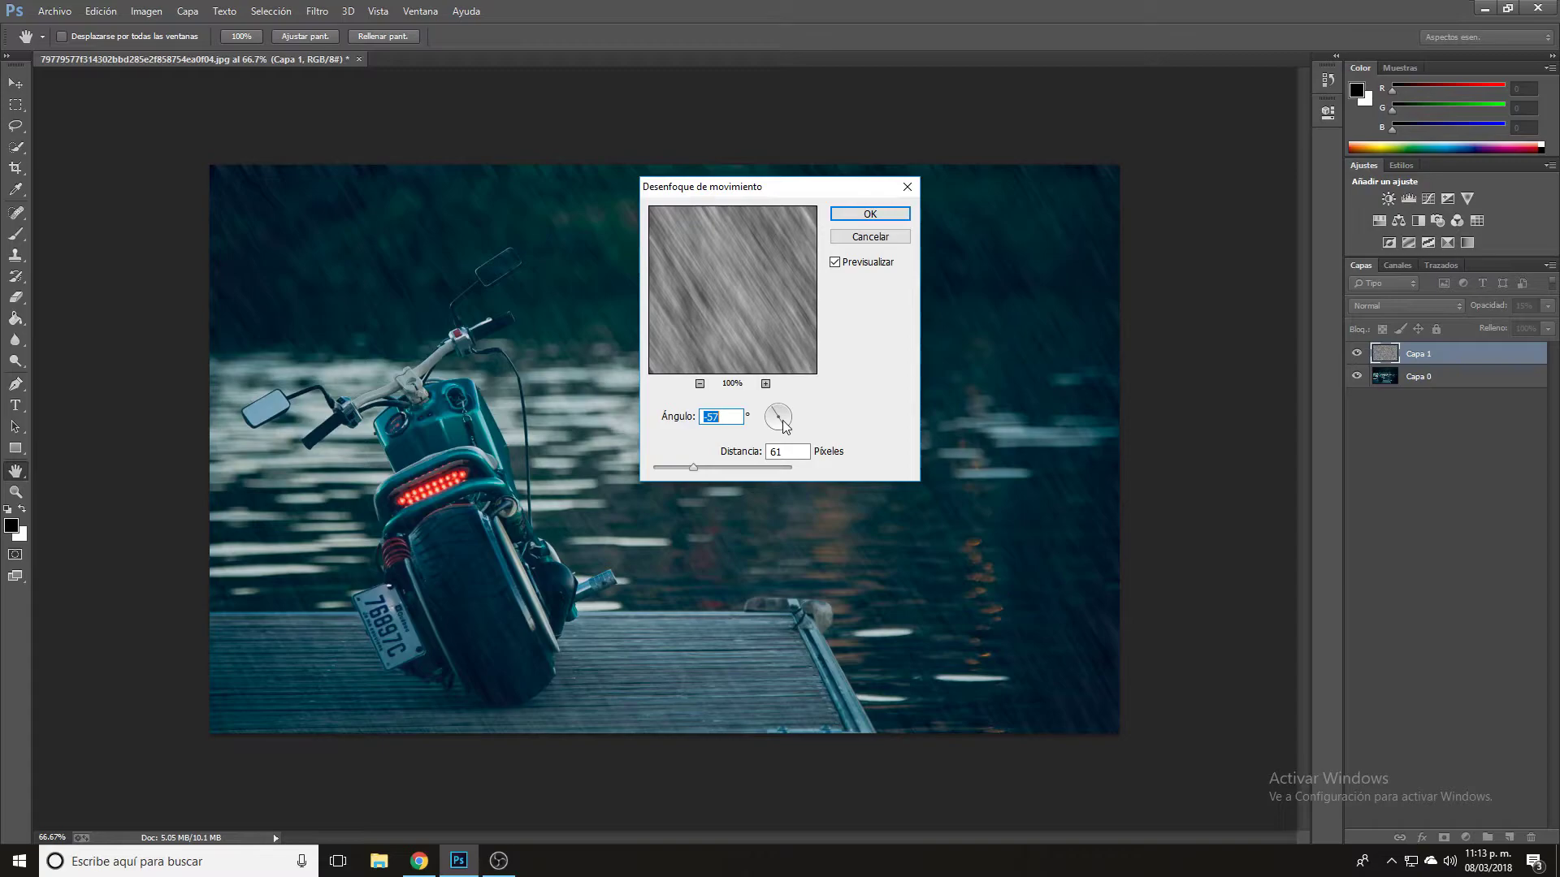
{"action": "left_click_drag", "start_coordinate": [785, 427], "coordinate": [781, 425]}
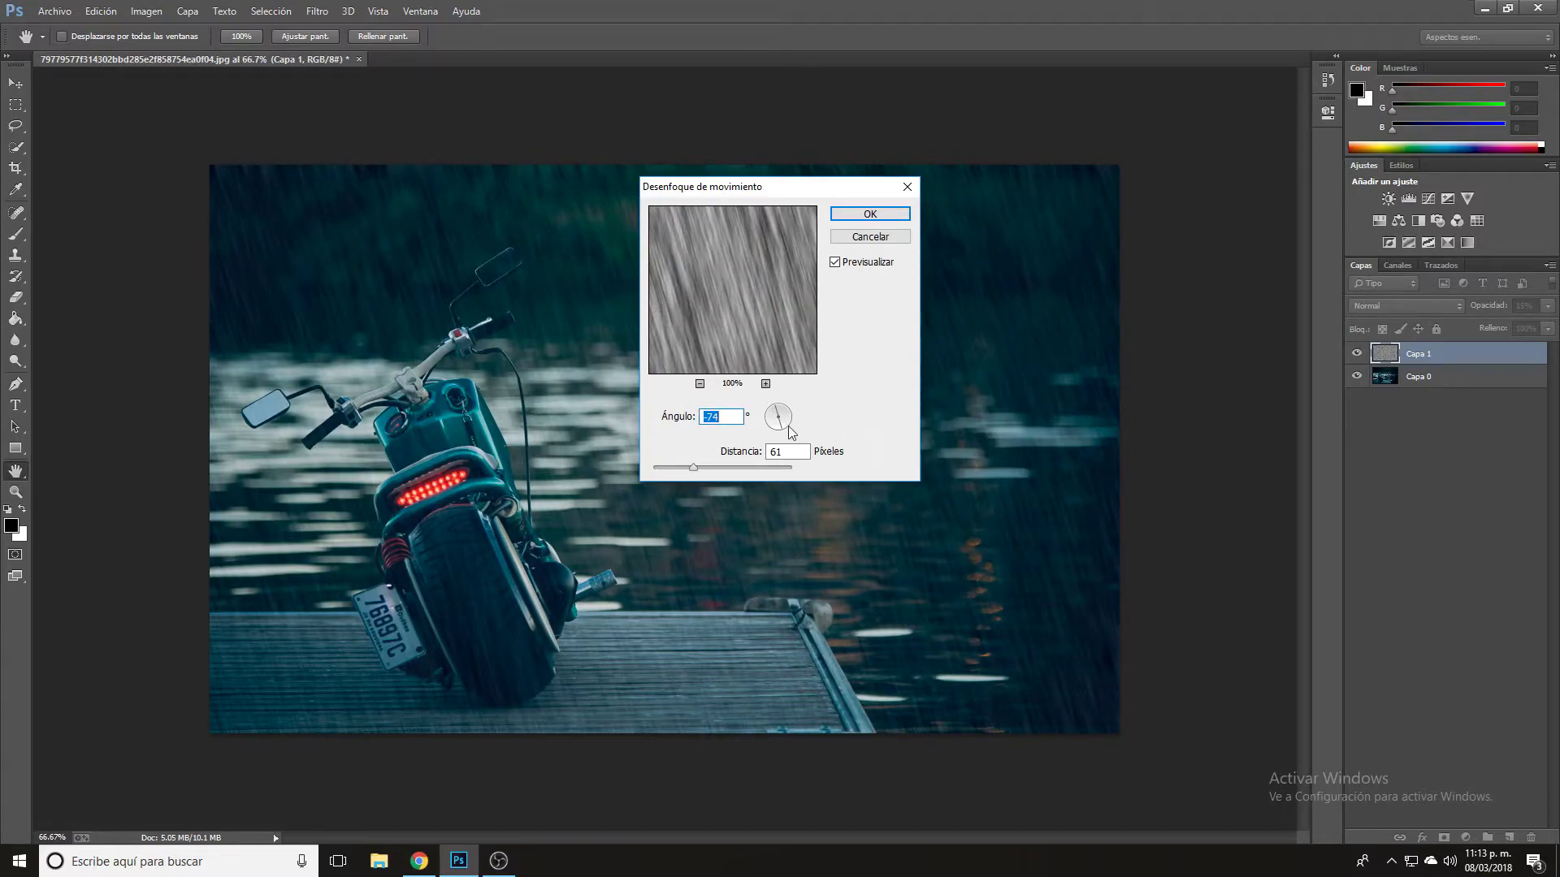
{"action": "left_click_drag", "start_coordinate": [781, 432], "coordinate": [782, 435]}
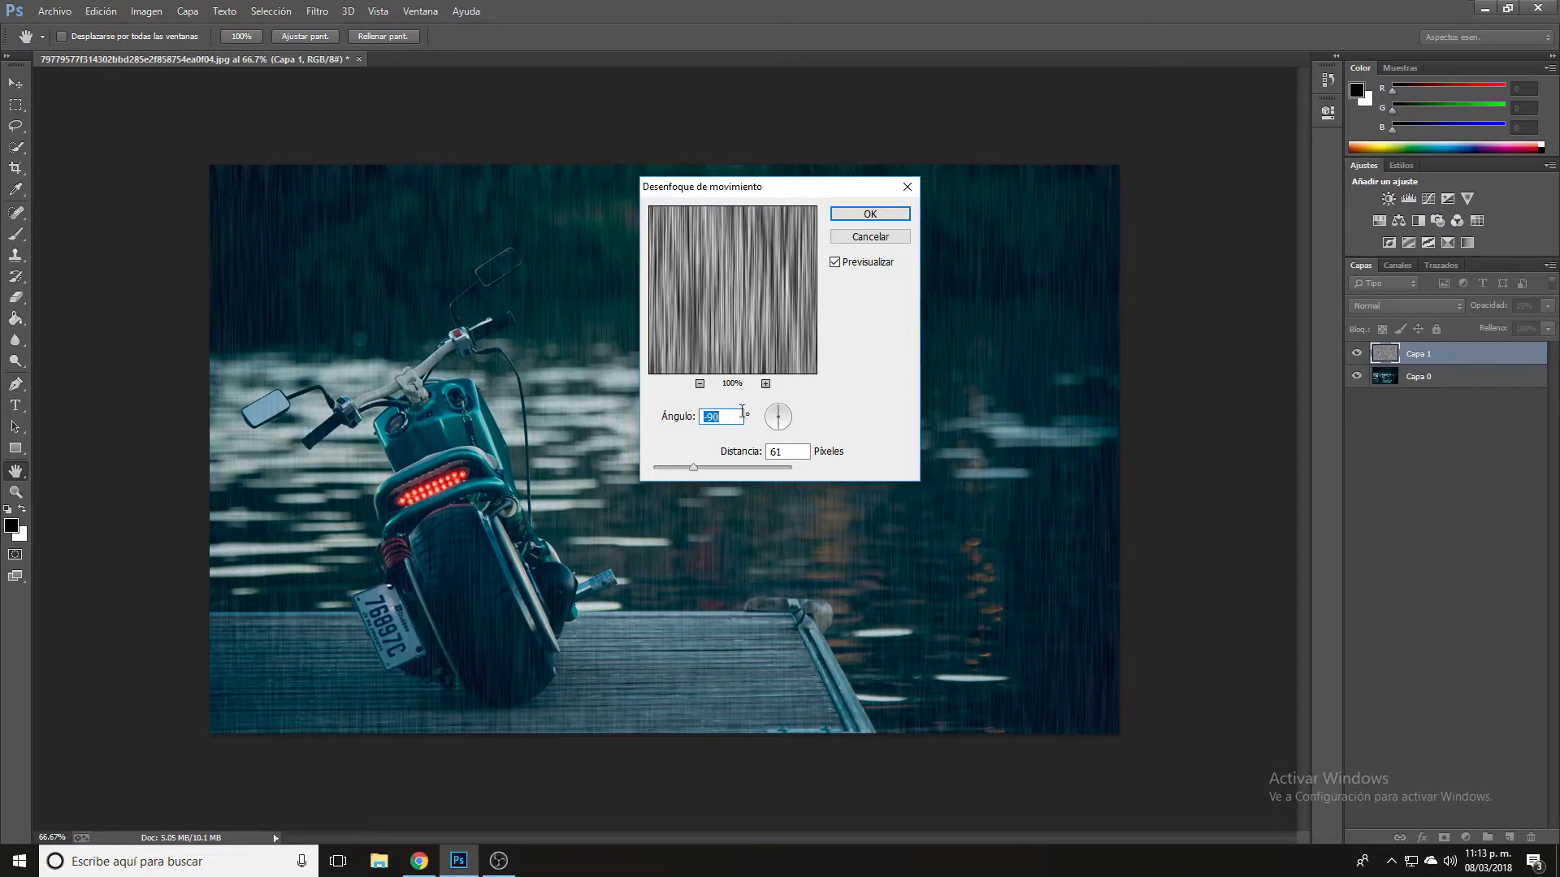
{"action": "left_click", "coordinate": [781, 424]}
{"action": "left_click_drag", "start_coordinate": [781, 423], "coordinate": [774, 425]}
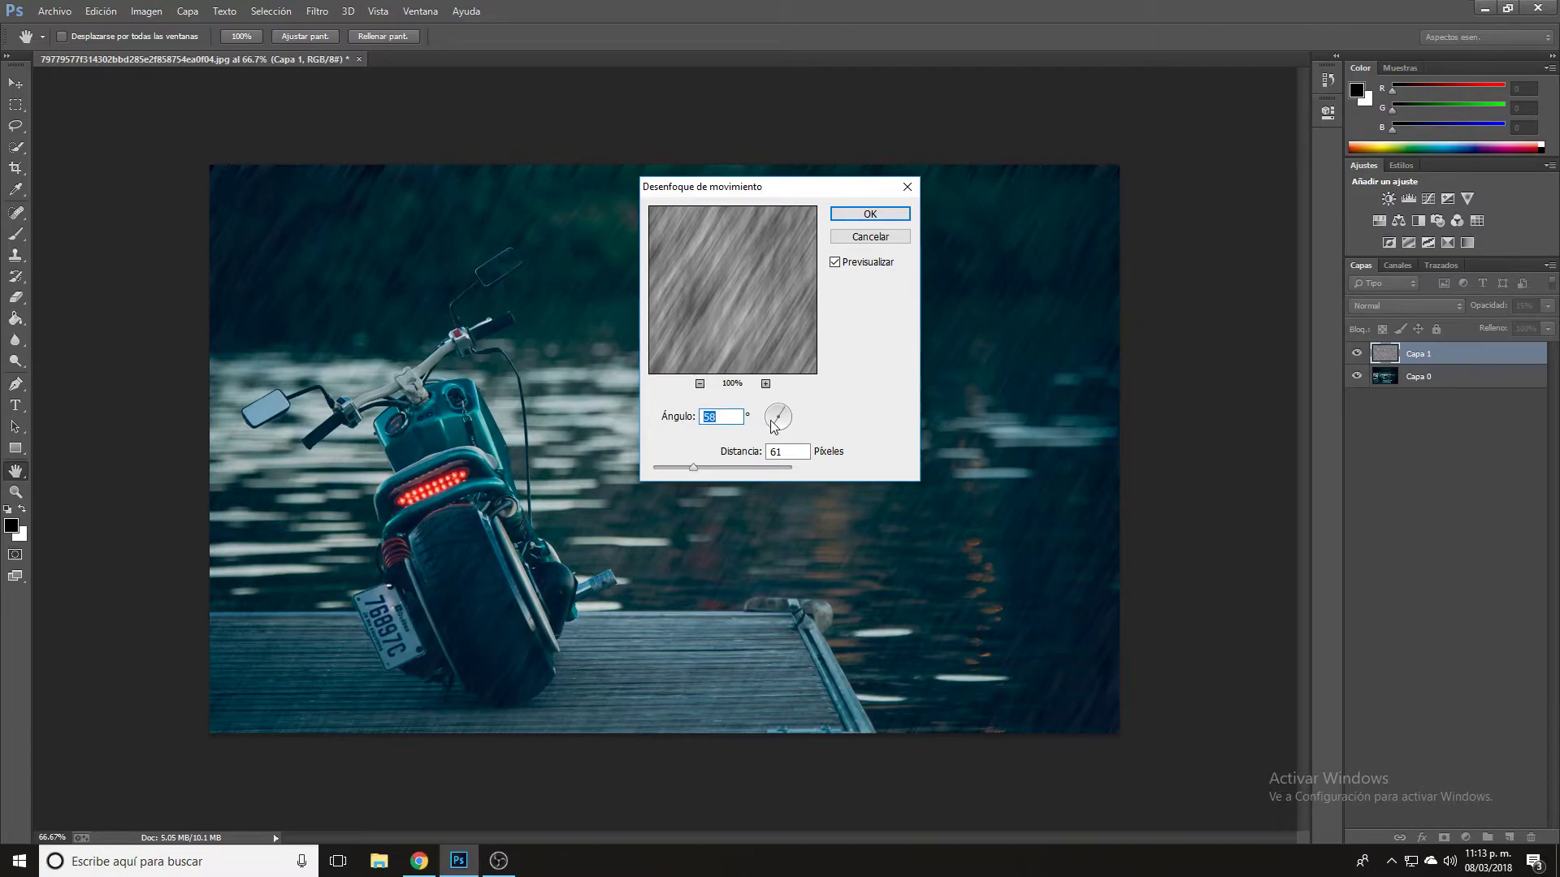
{"action": "left_click_drag", "start_coordinate": [775, 427], "coordinate": [774, 429]}
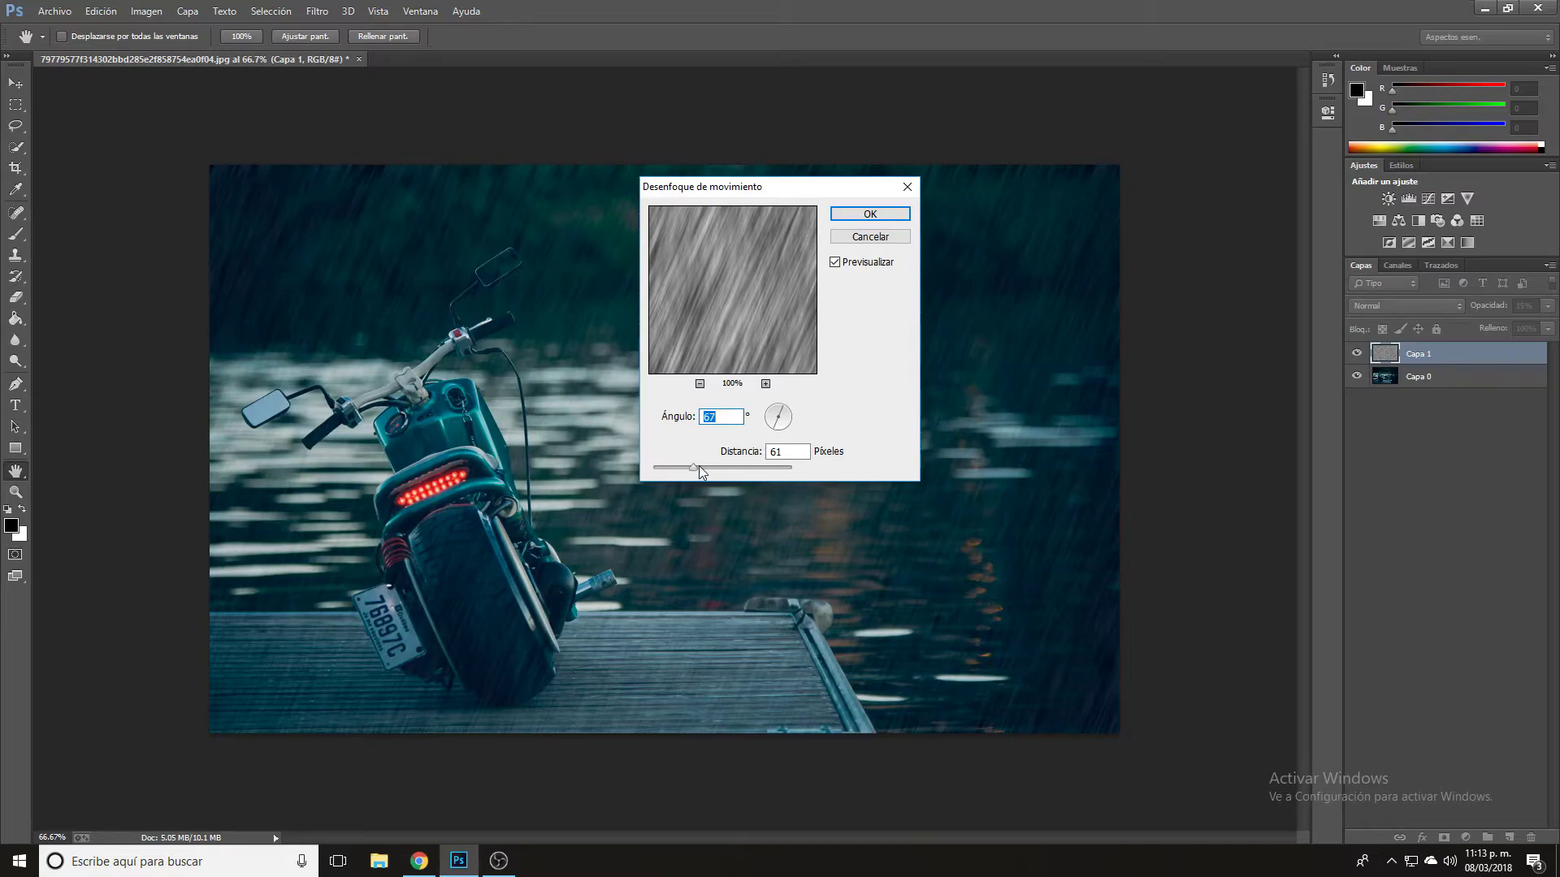
Set the motion blur Distancia to 75 píxeles
{"action": "left_click_drag", "start_coordinate": [694, 468], "coordinate": [734, 469]}
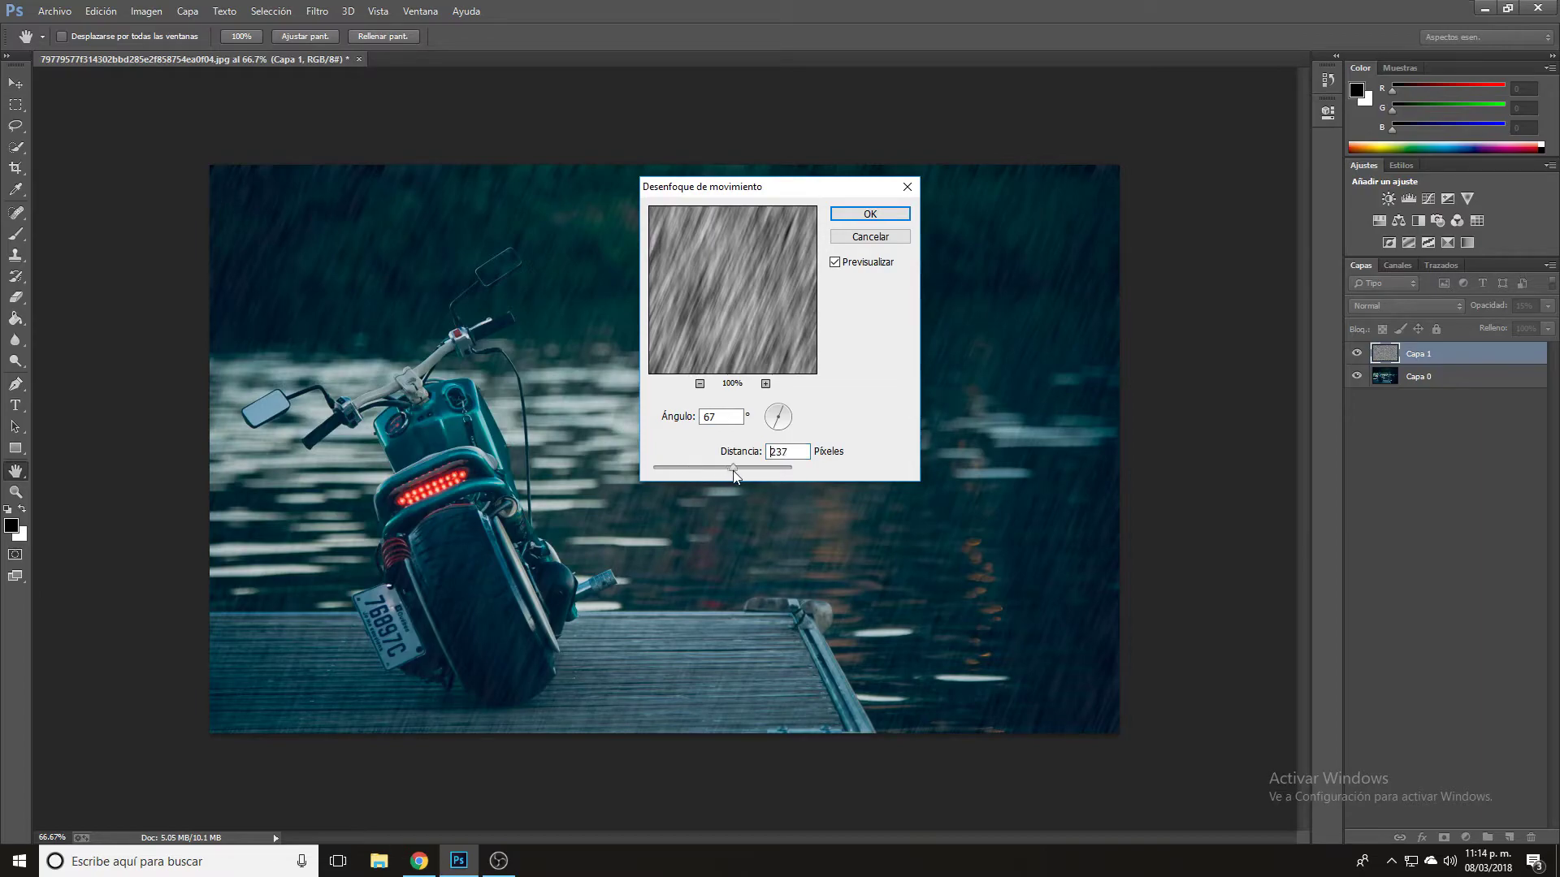
{"action": "mouse_move", "coordinate": [733, 471]}
{"action": "left_mouse_down"}
{"action": "mouse_move", "coordinate": [759, 473]}
{"action": "mouse_move", "coordinate": [668, 466]}
{"action": "mouse_move", "coordinate": [698, 476]}
{"action": "left_mouse_up"}
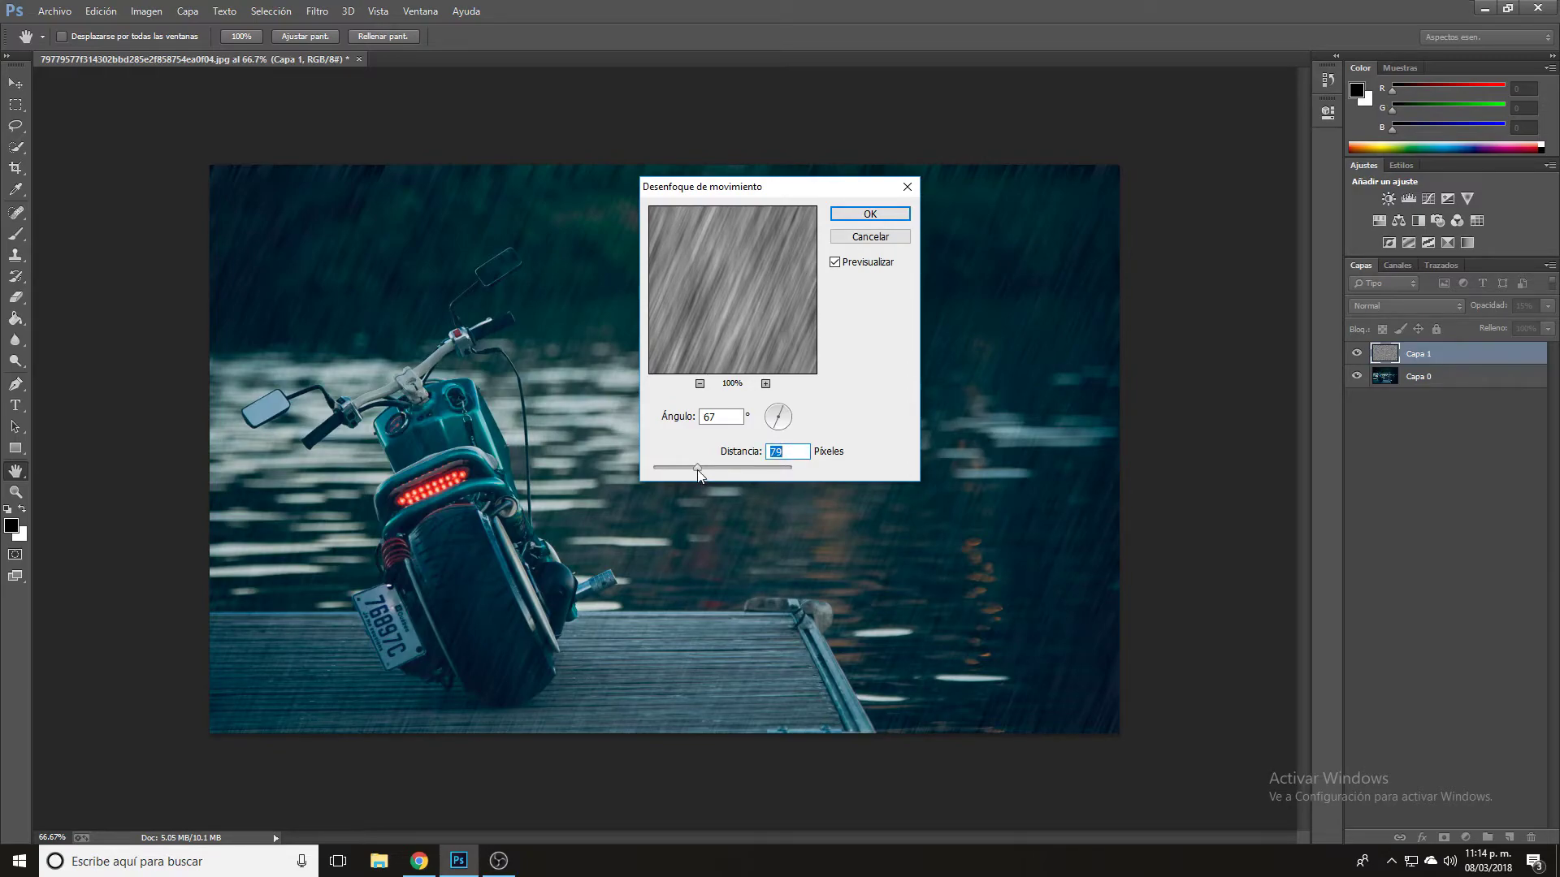
{"action": "left_click_drag", "start_coordinate": [699, 476], "coordinate": [694, 476]}
{"action": "type", "text": "75"}
{"action": "left_click", "coordinate": [741, 417]}
Apply the motion blur and save the image as JPEG named 'Lluvia'
{"action": "left_click", "coordinate": [870, 214]}
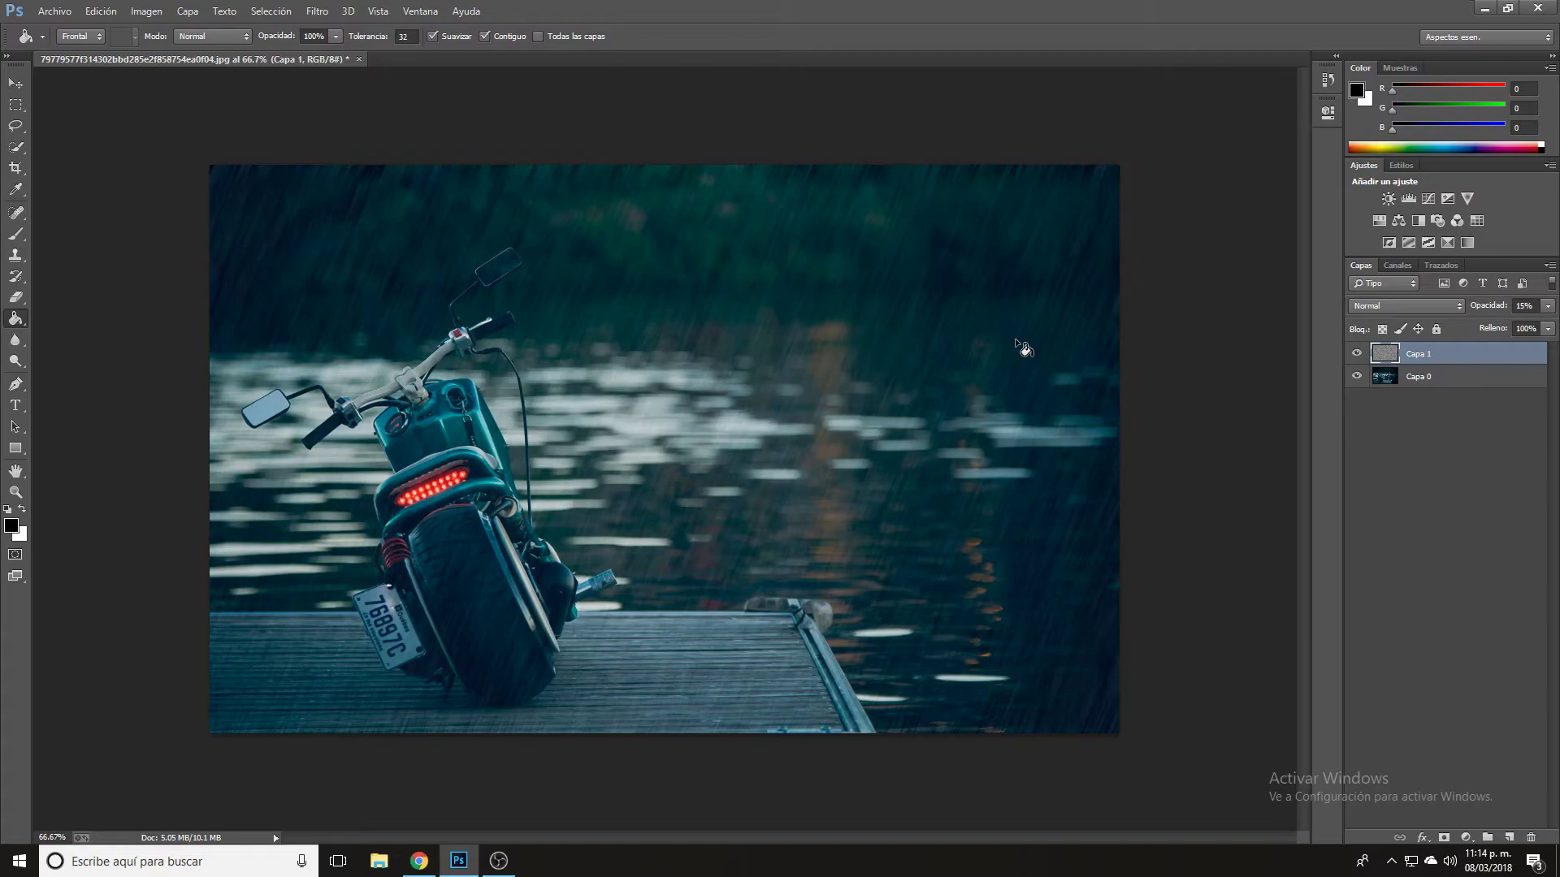
{"action": "left_click", "coordinate": [54, 10]}
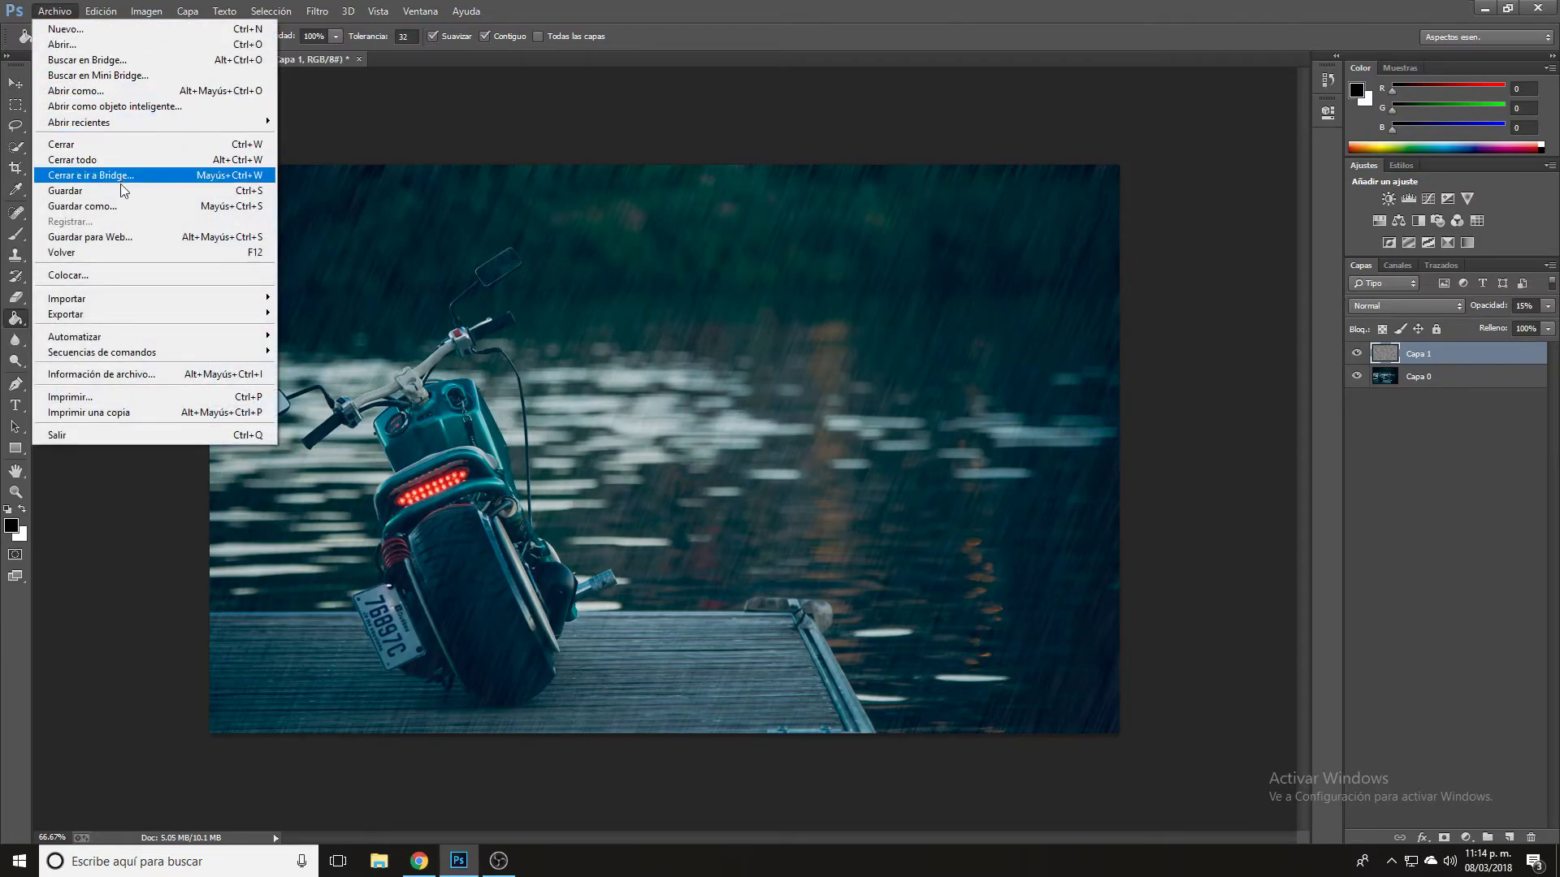
{"action": "left_click", "coordinate": [122, 206]}
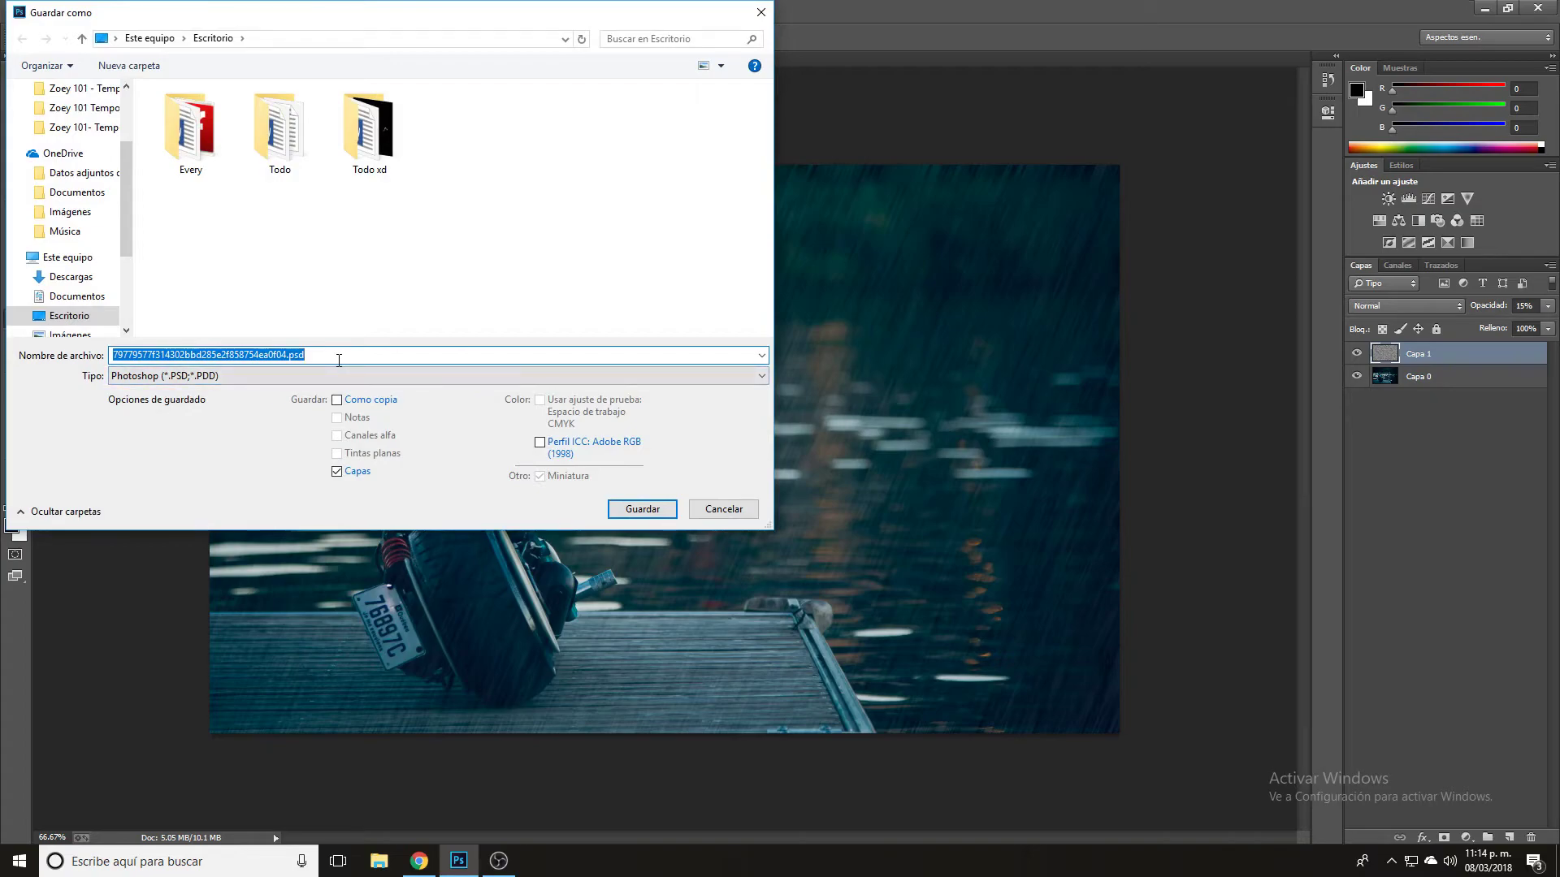
{"action": "type", "text": "Lluvia"}
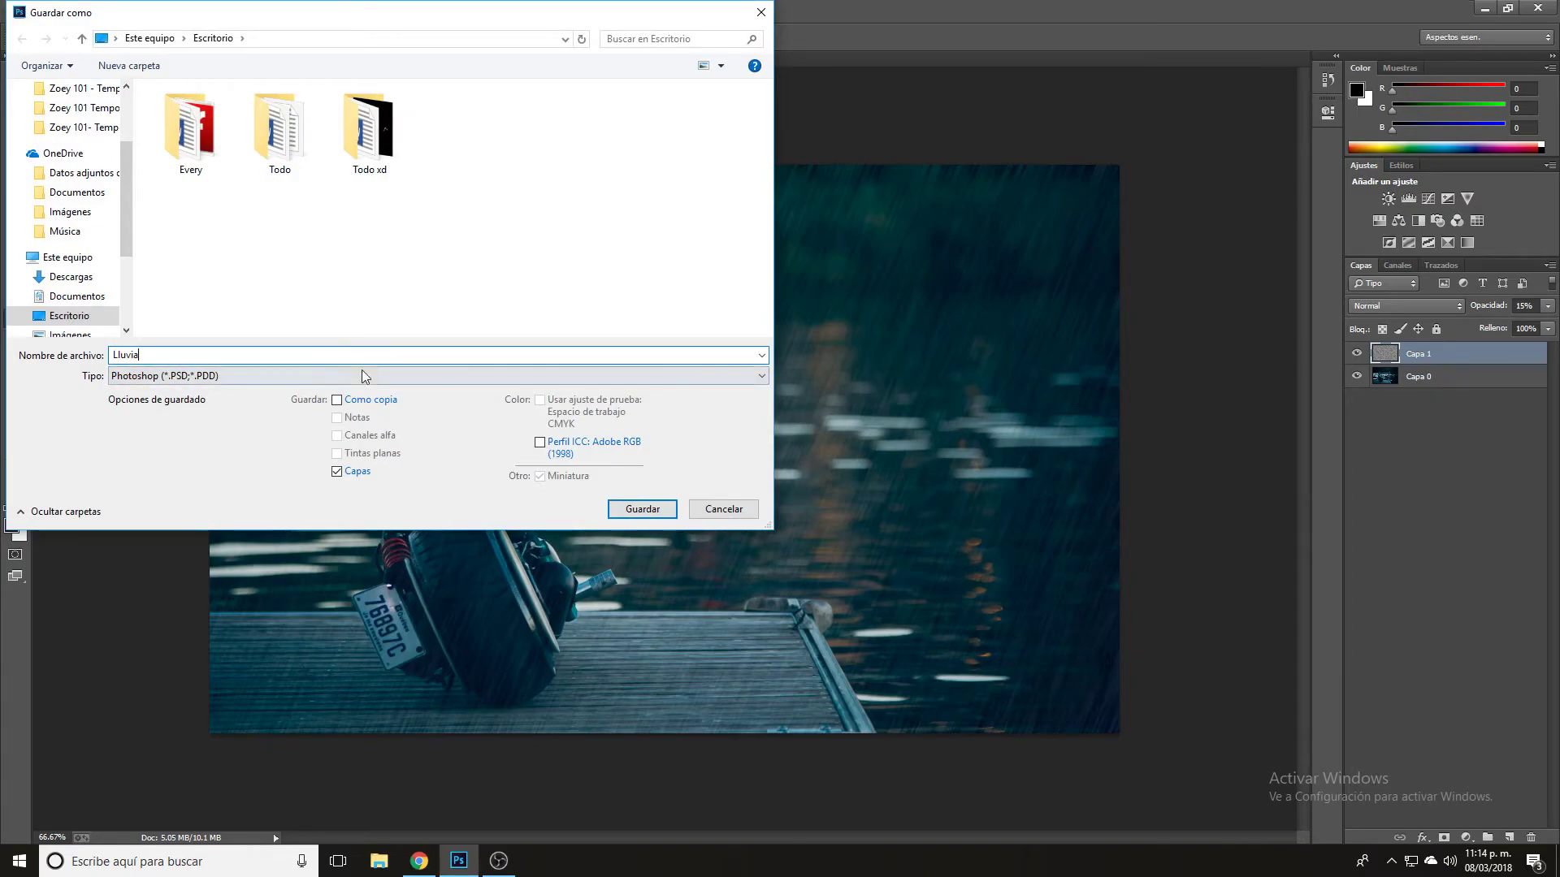
{"action": "left_click", "coordinate": [235, 376]}
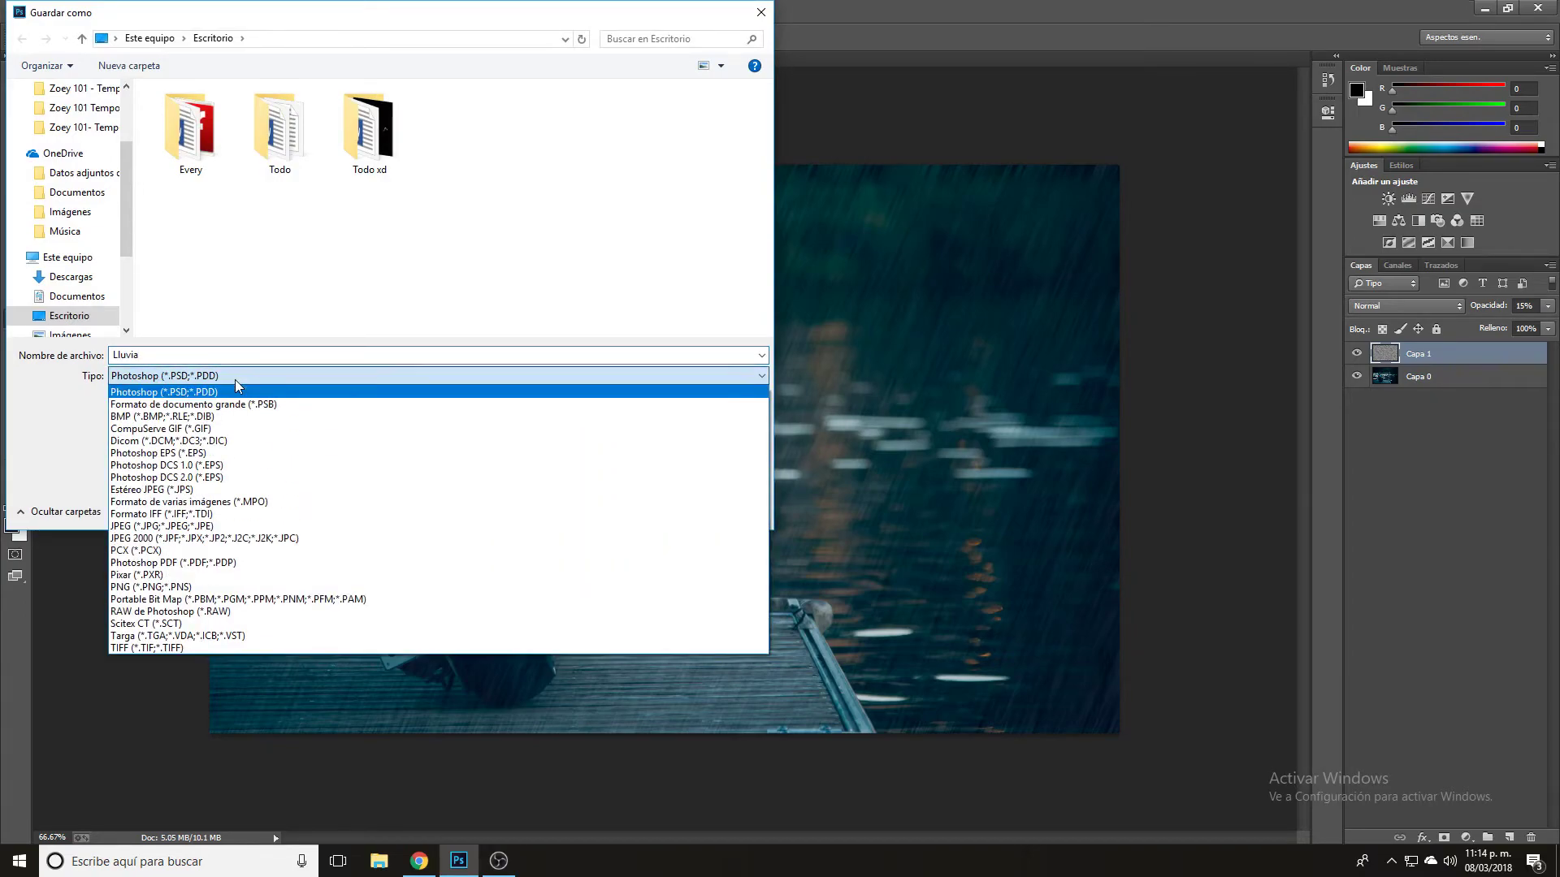
{"action": "left_click", "coordinate": [217, 526]}
{"action": "left_click", "coordinate": [640, 509]}
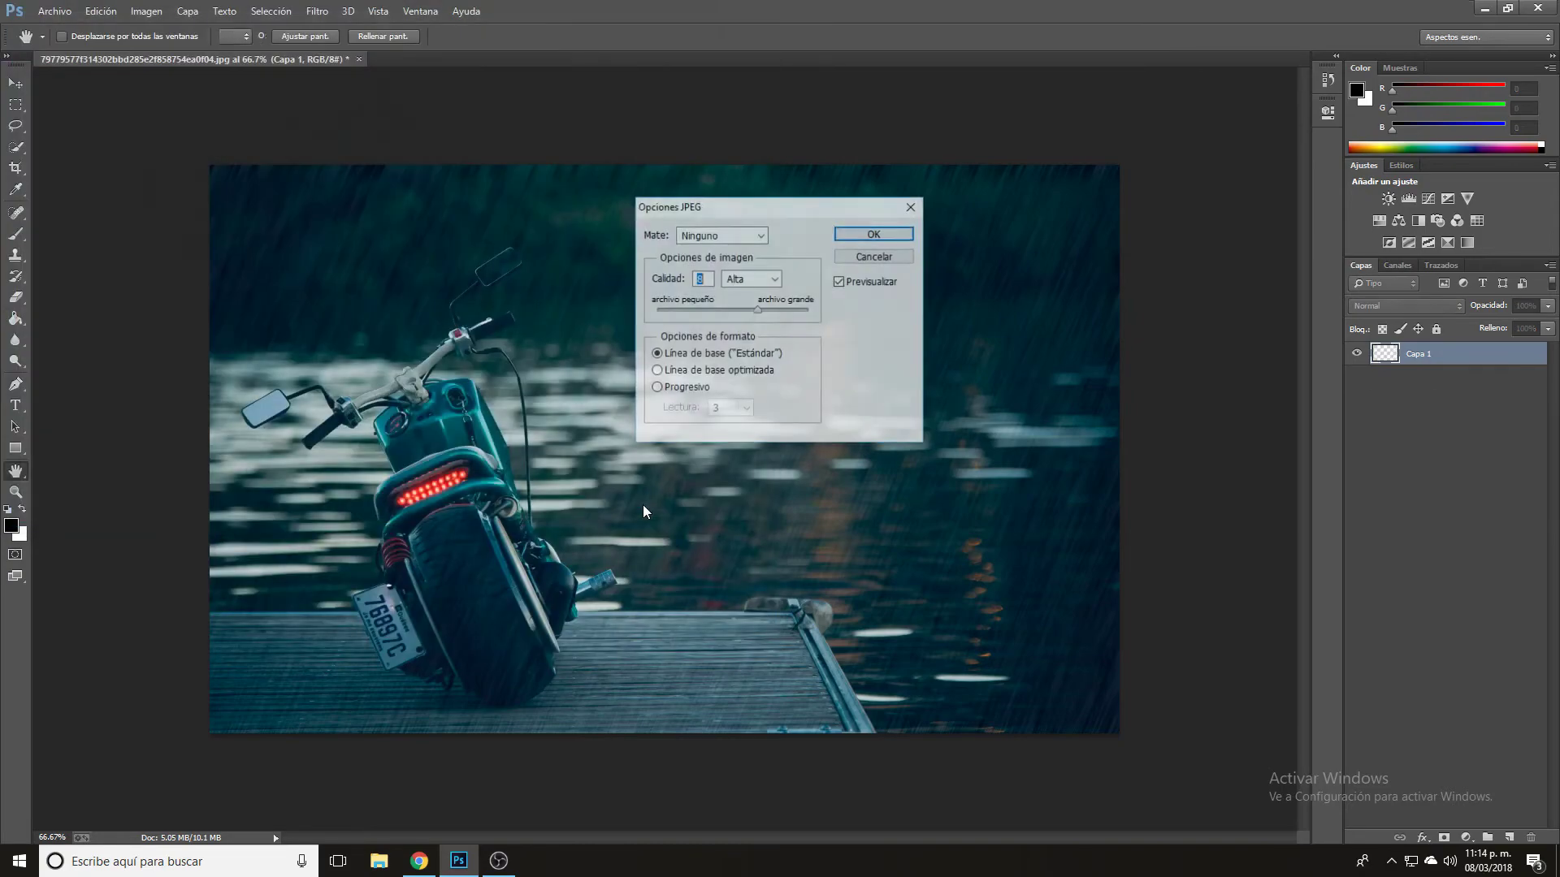